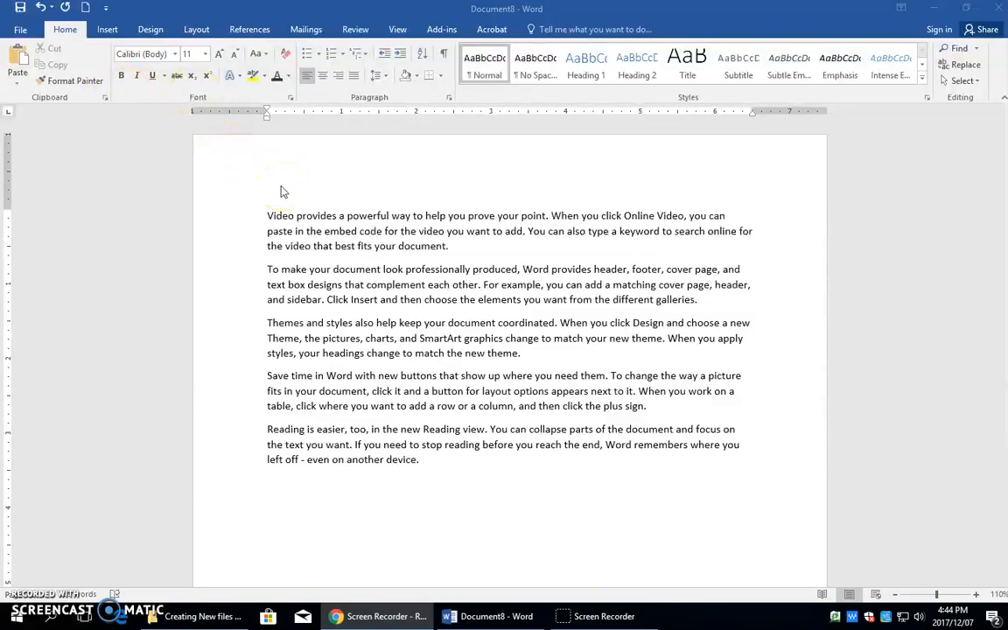
Make the word "Video" at the start of the first paragraph bold.
left_click(291, 218)
left_click(280, 216)
left_click(123, 76)
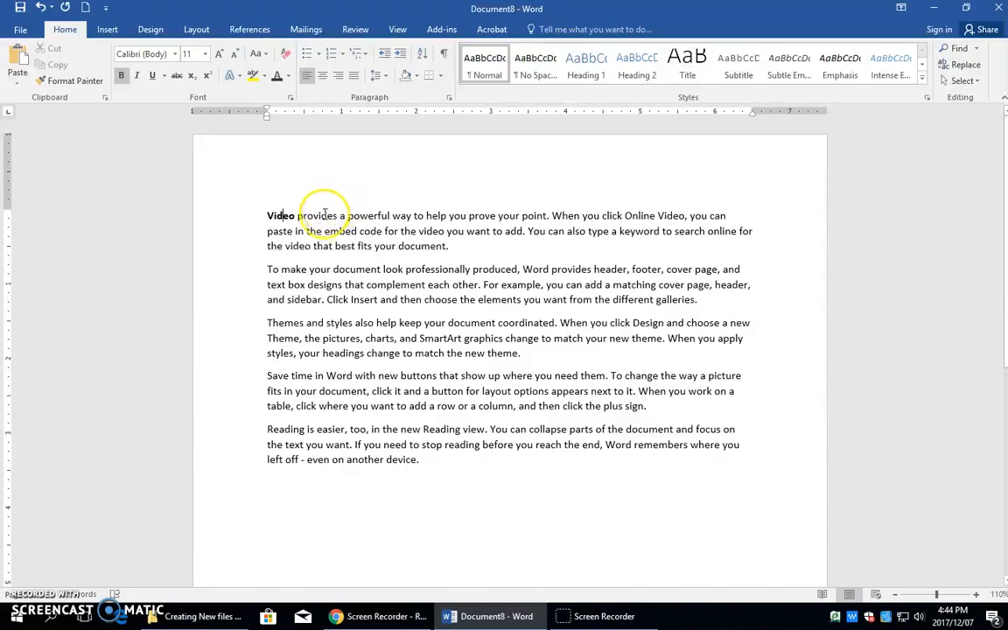
Italicize the words "provides" and "powerful" in the first sentence of the first paragraph.
left_click(323, 215)
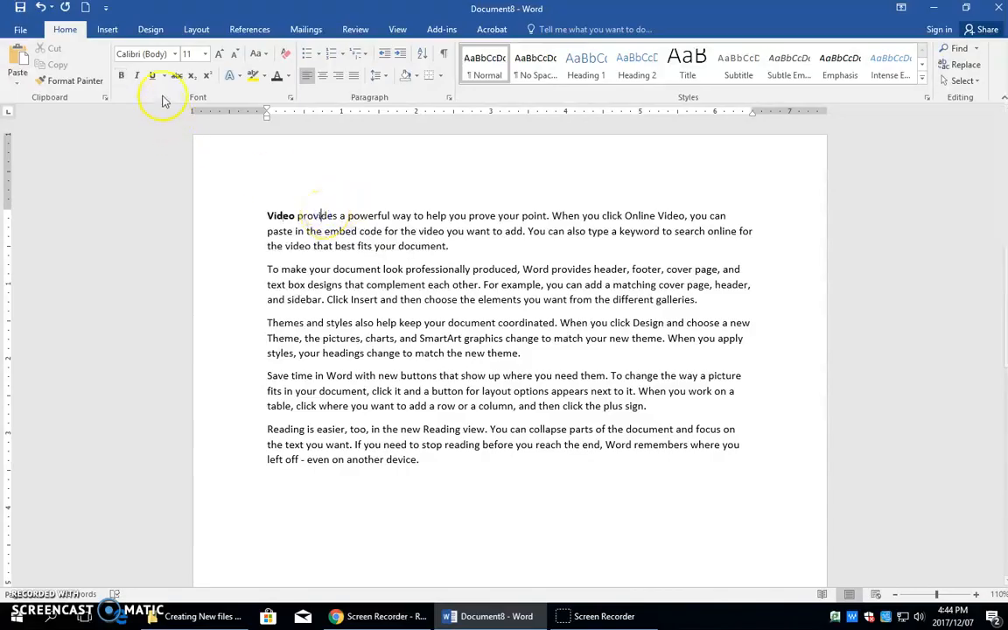
left_click(137, 76)
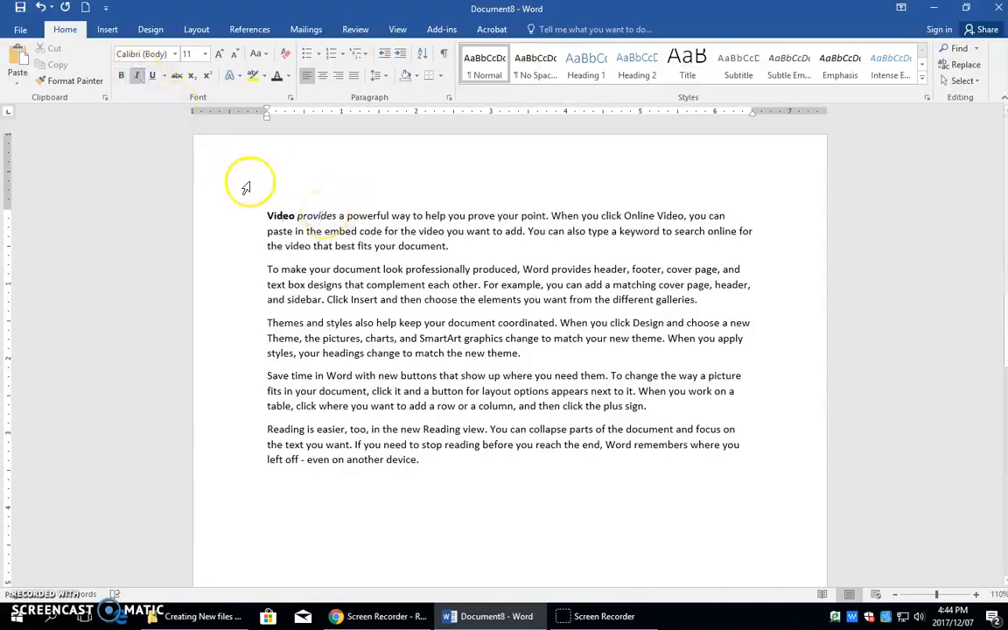
left_click(360, 215)
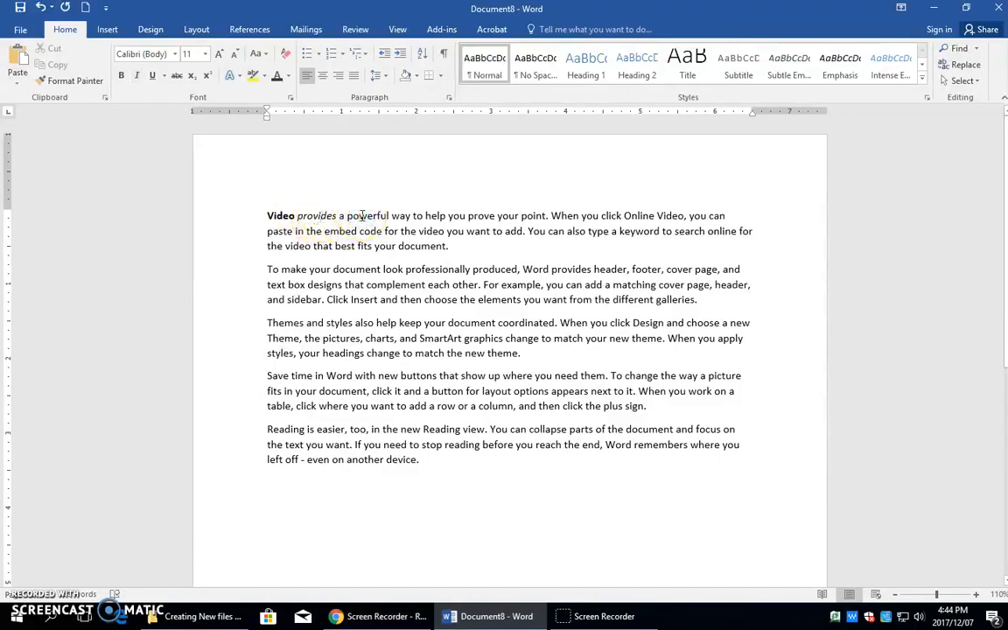
key("ctrl+i")
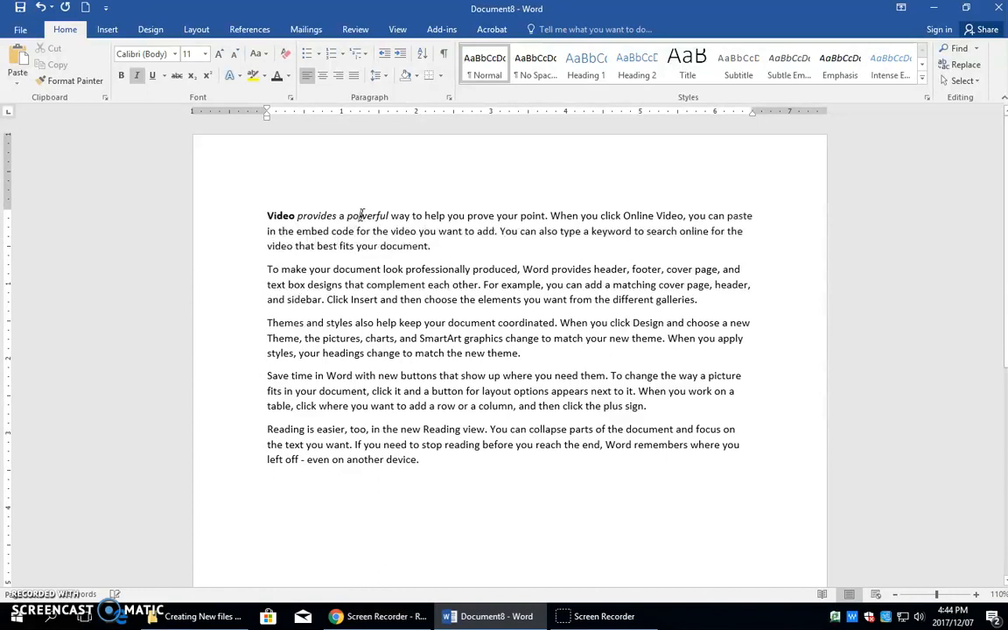
left_click(400, 211)
left_click(397, 208)
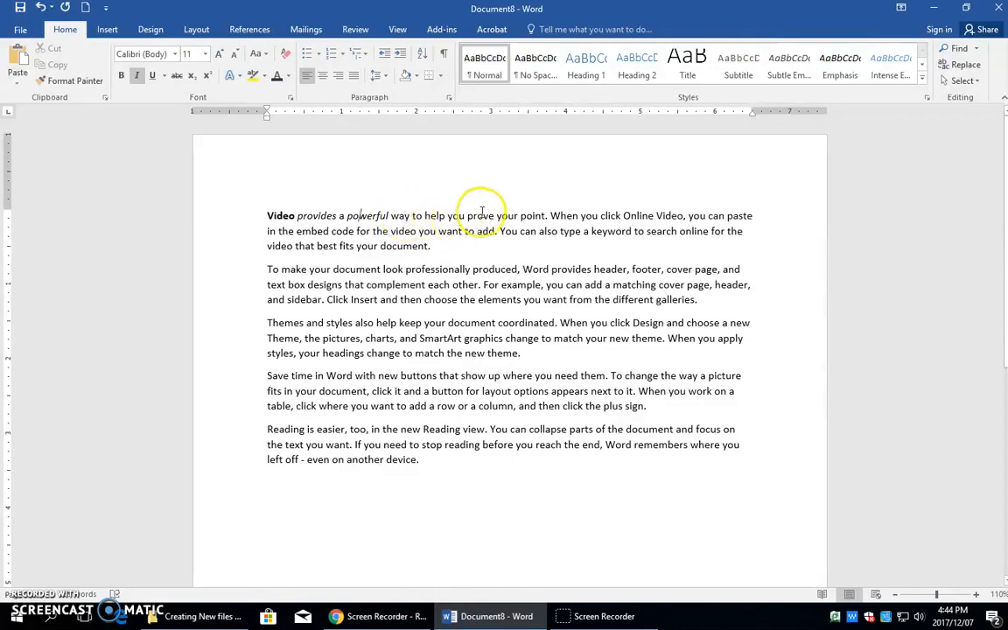
Change the font of the phrase "prove your point" in the first paragraph to Times New Roman.
left_click_drag(467, 217, 539, 220)
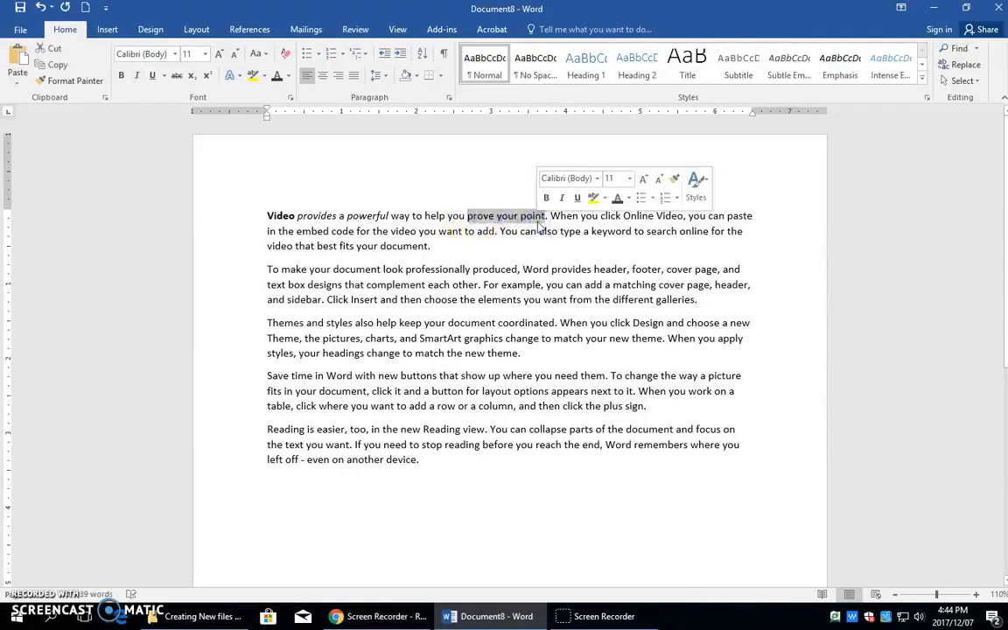
left_click(175, 54)
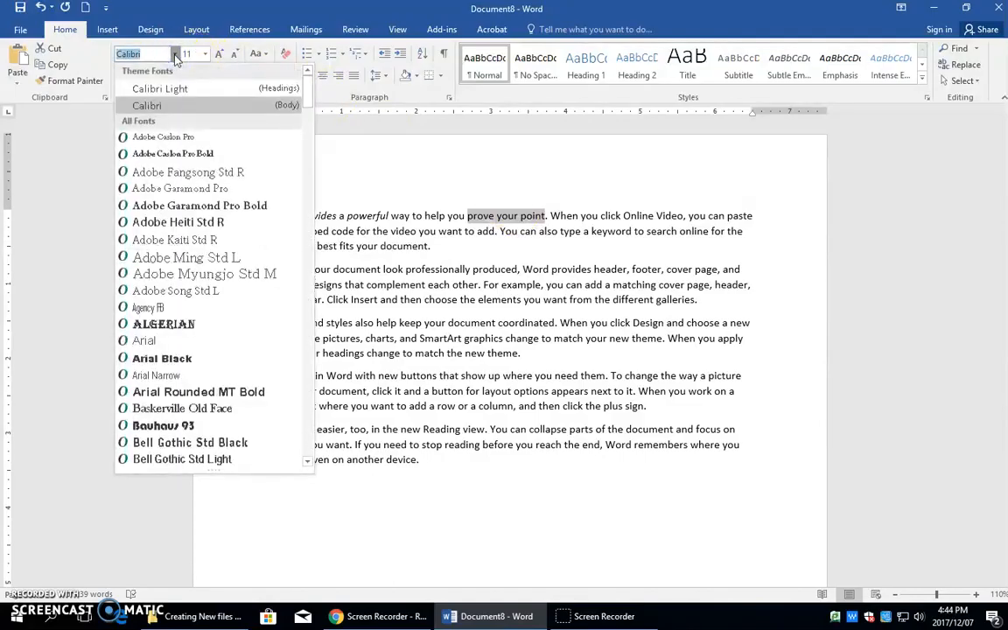
type("Times New Ro")
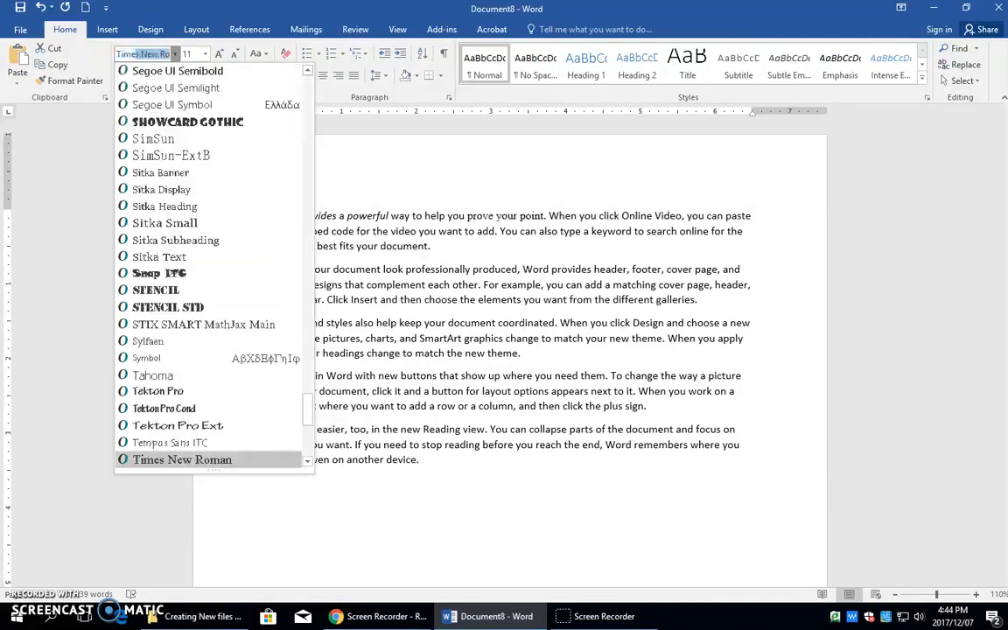
left_click(166, 459)
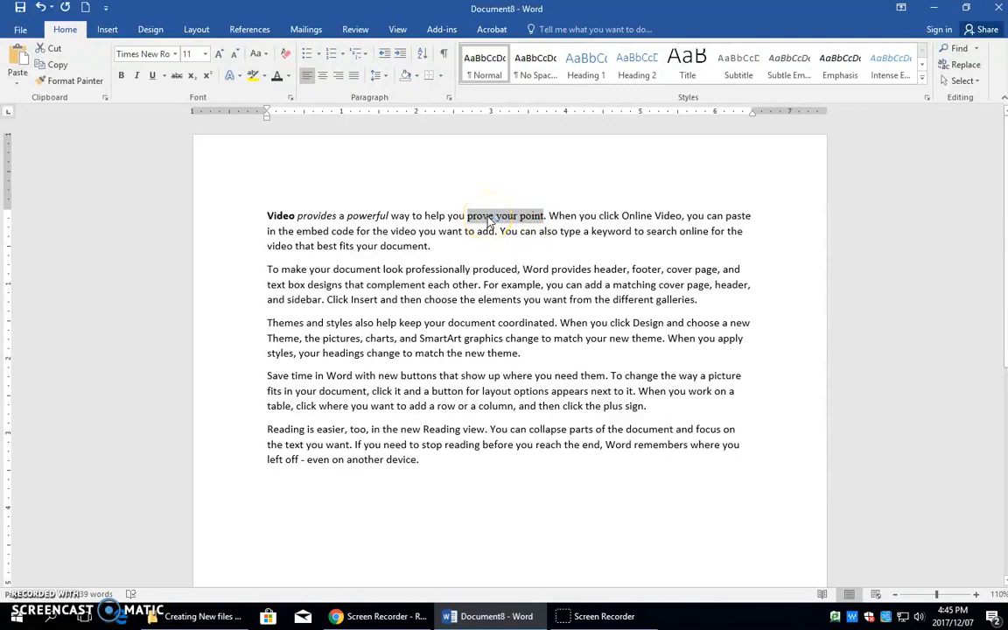
Try font size 14 on the phrase "prove your point" and set its size to 13.
left_click(205, 55)
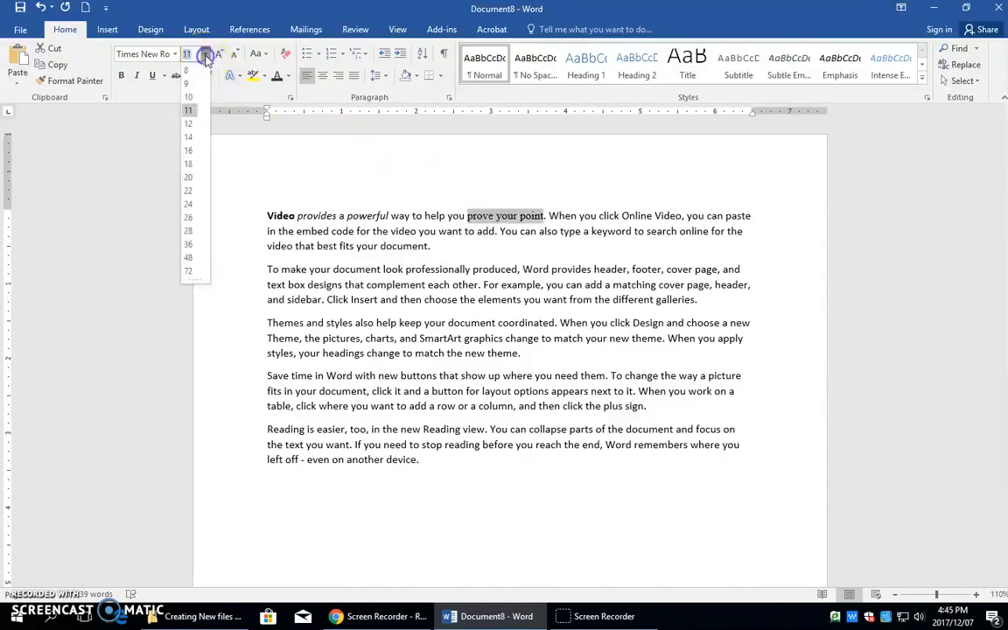
left_click(188, 136)
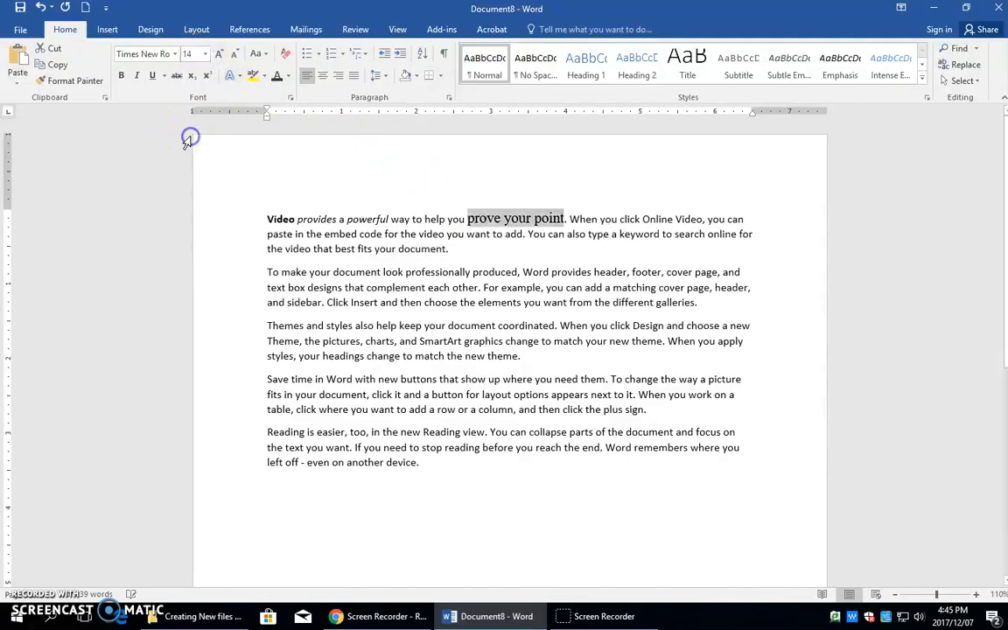
left_click(205, 55)
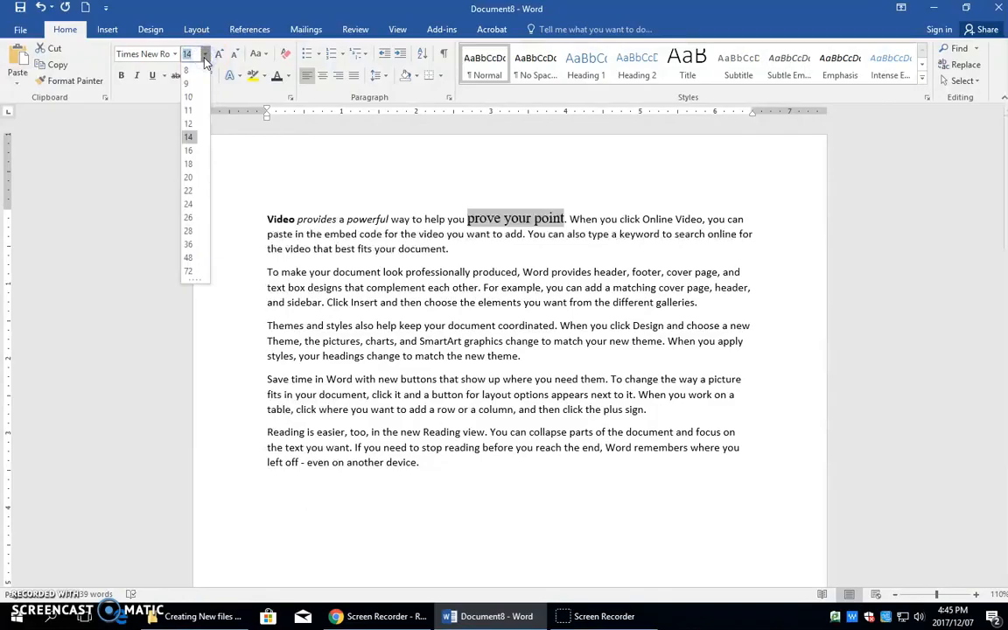
type("1")
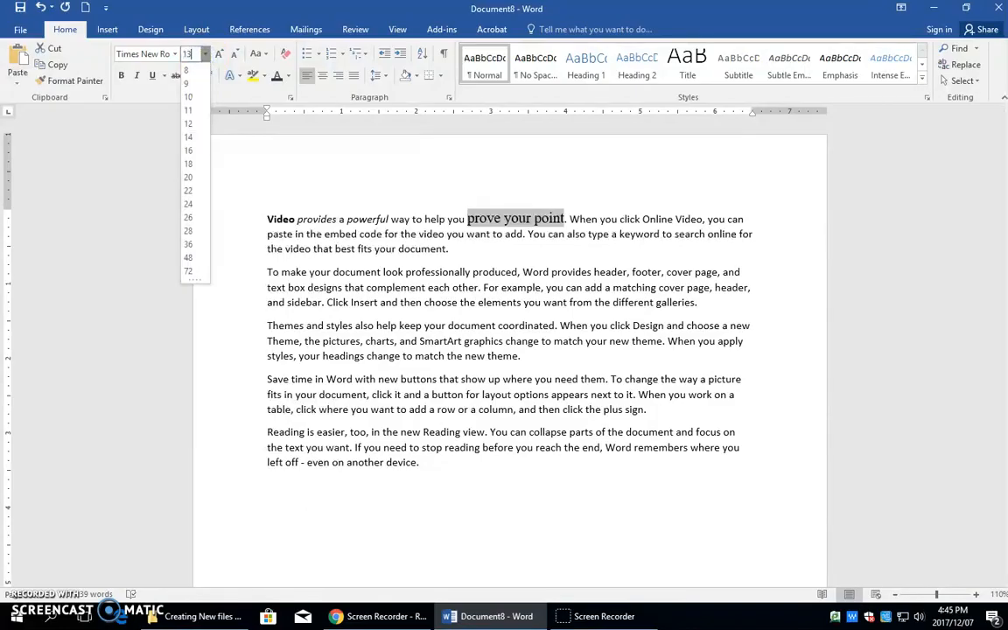
key("Return")
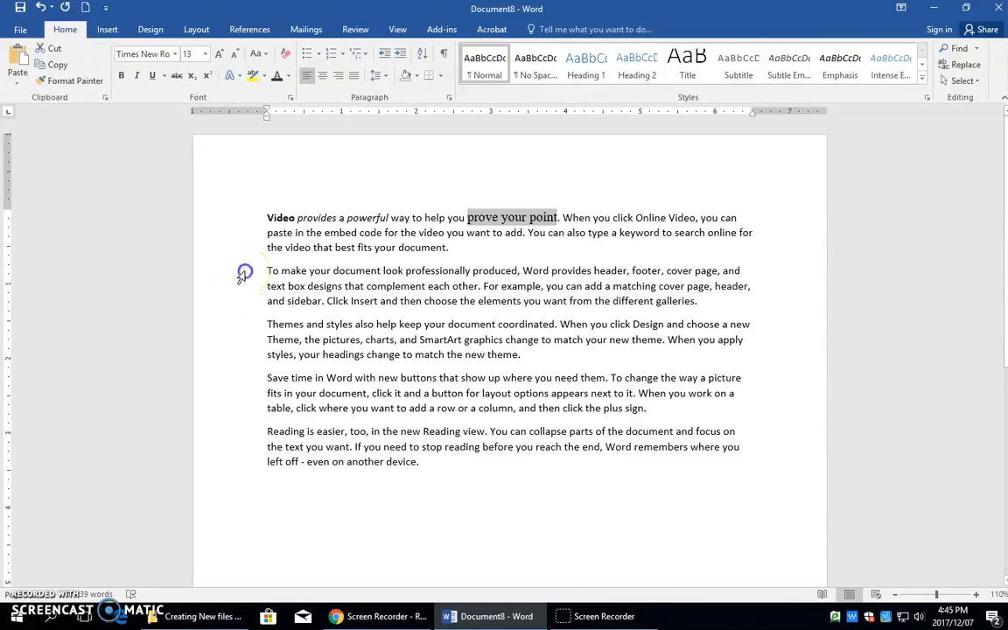
Enlarge the text of the whole second paragraph in successive increments up to font size 28.
left_click_drag(242, 272, 244, 300)
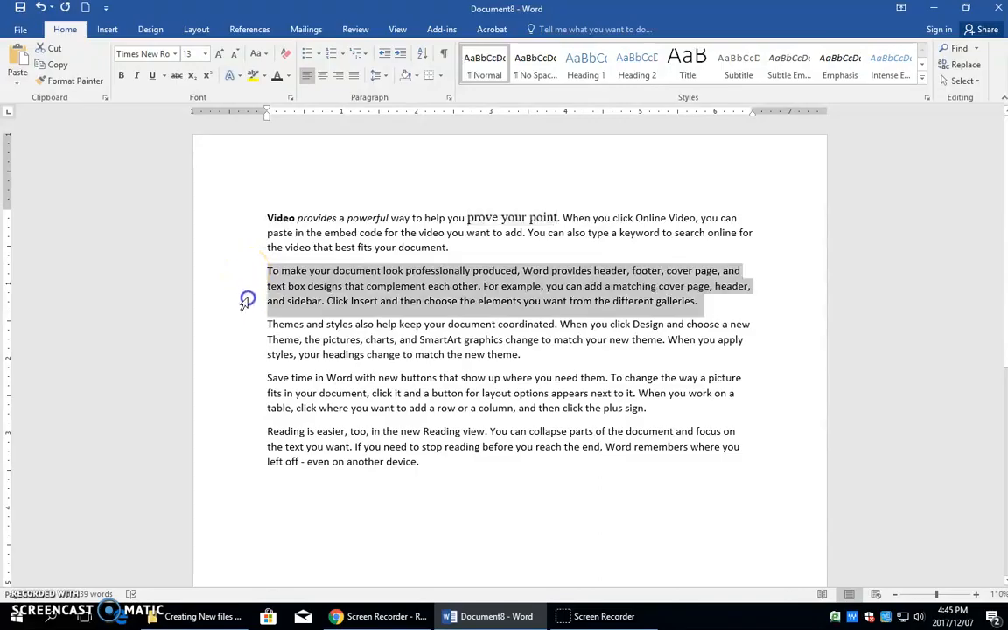
left_click(219, 54)
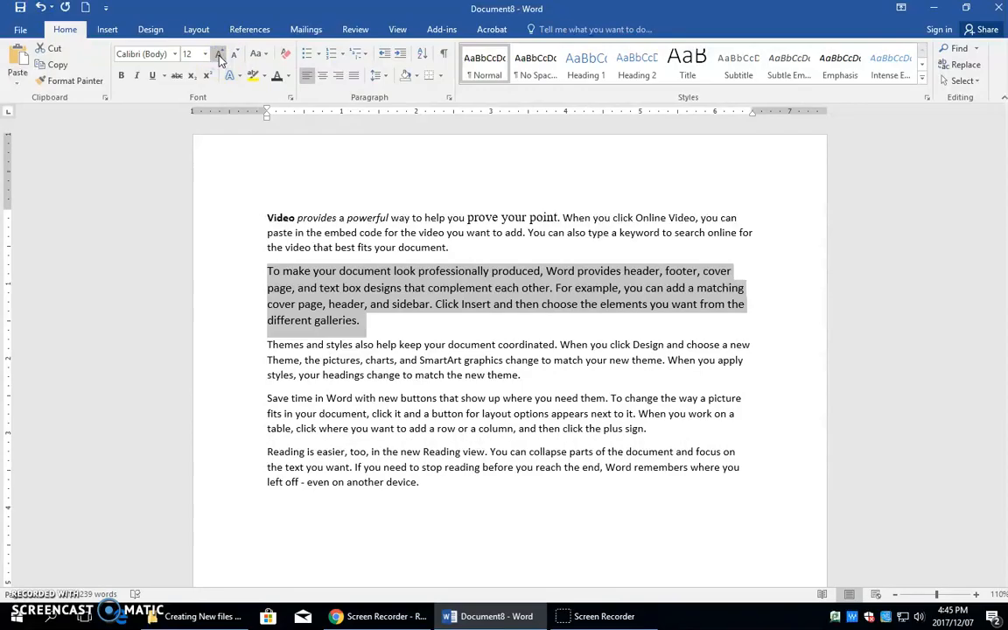
left_click(220, 54)
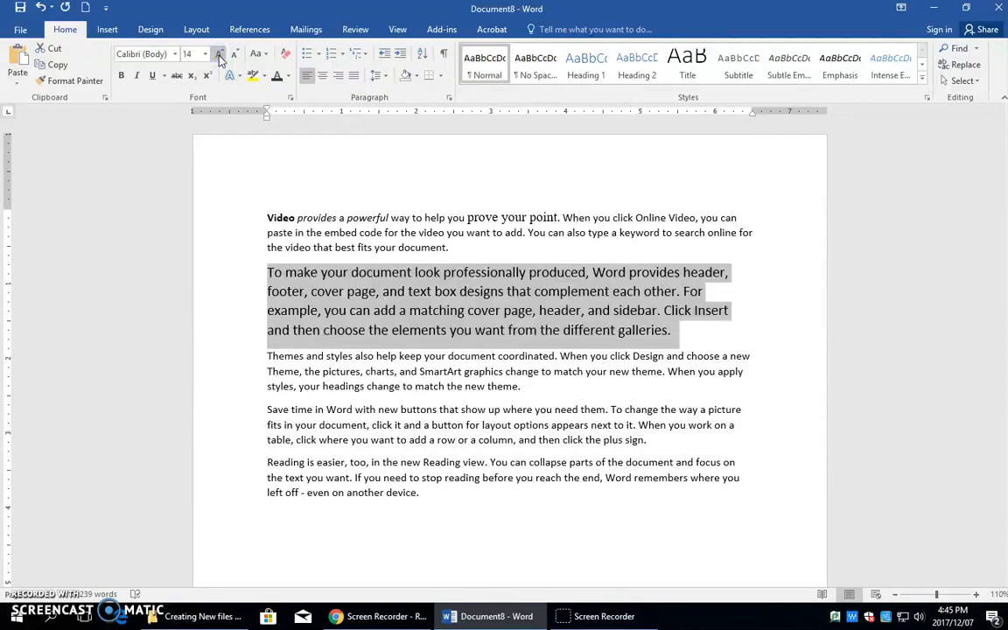
left_click(220, 55)
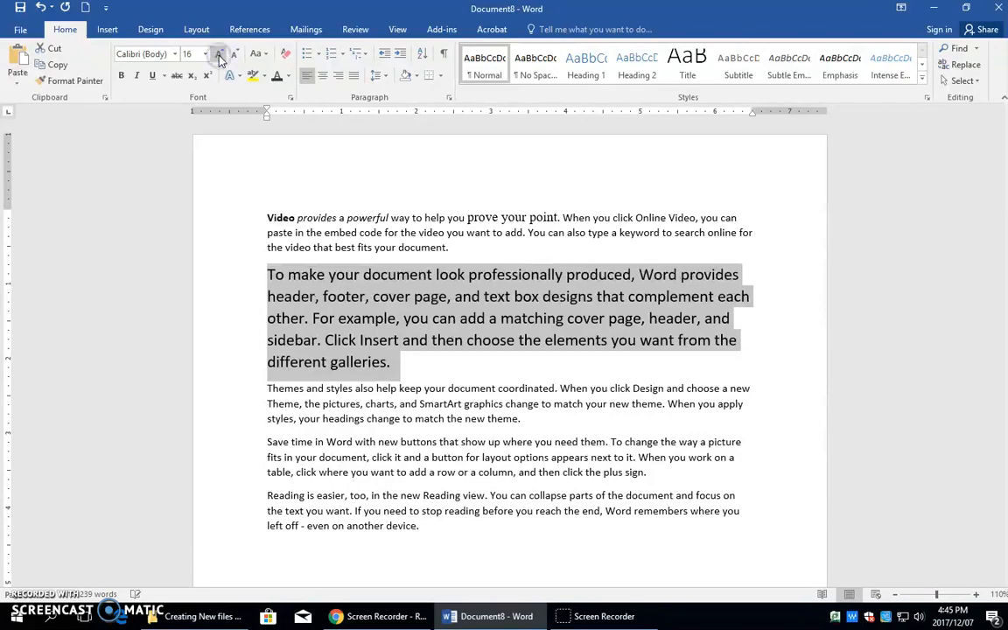
left_click(220, 54)
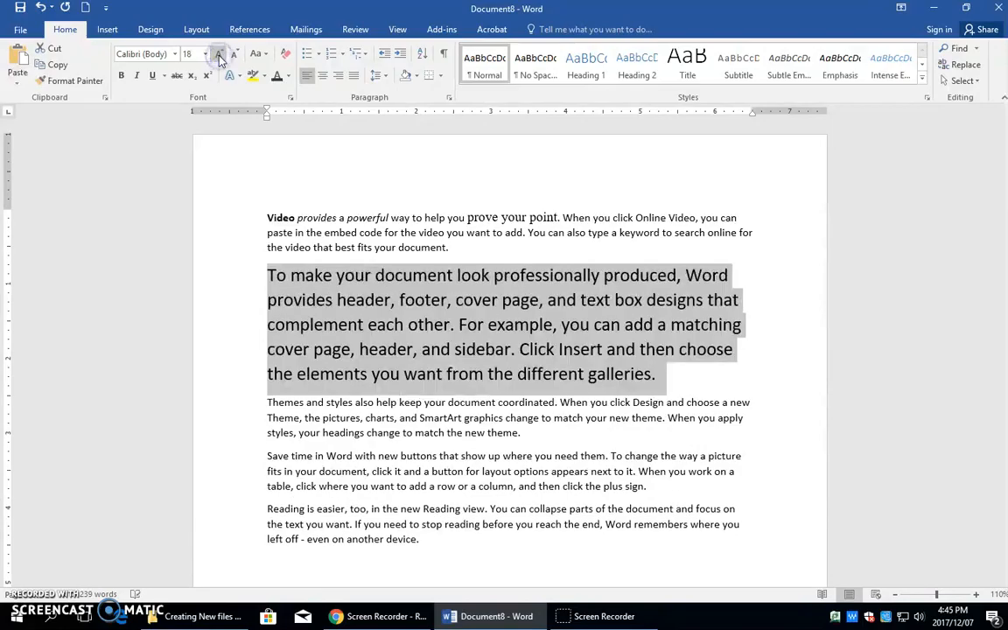
left_click(219, 55)
left_click(220, 55)
left_click(220, 54)
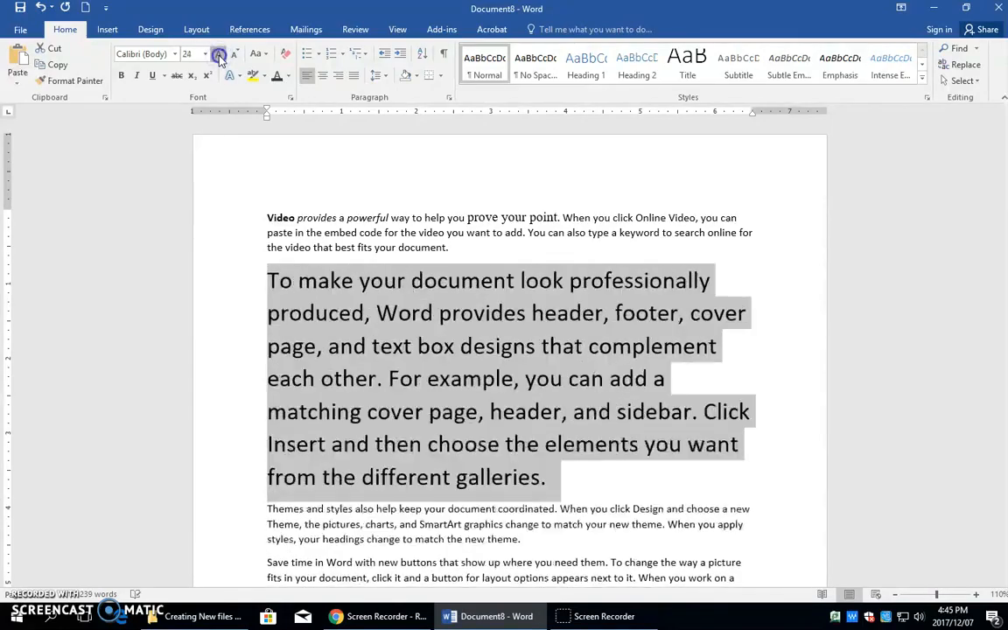
left_click(220, 54)
left_click(219, 54)
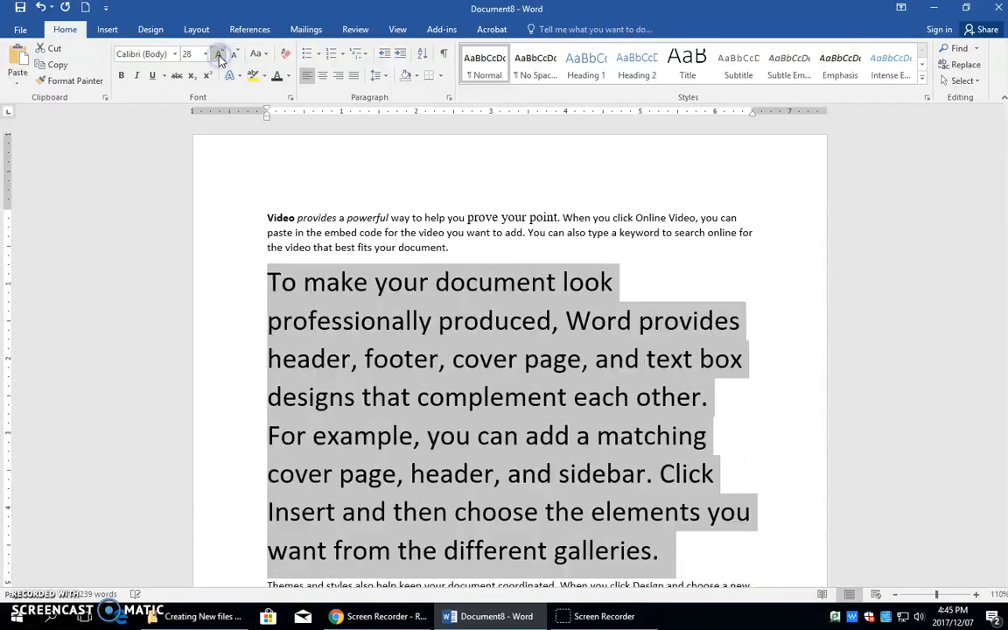
Undo the last font size increase and shrink the second paragraph's text incrementally to size 12.
left_click(41, 7)
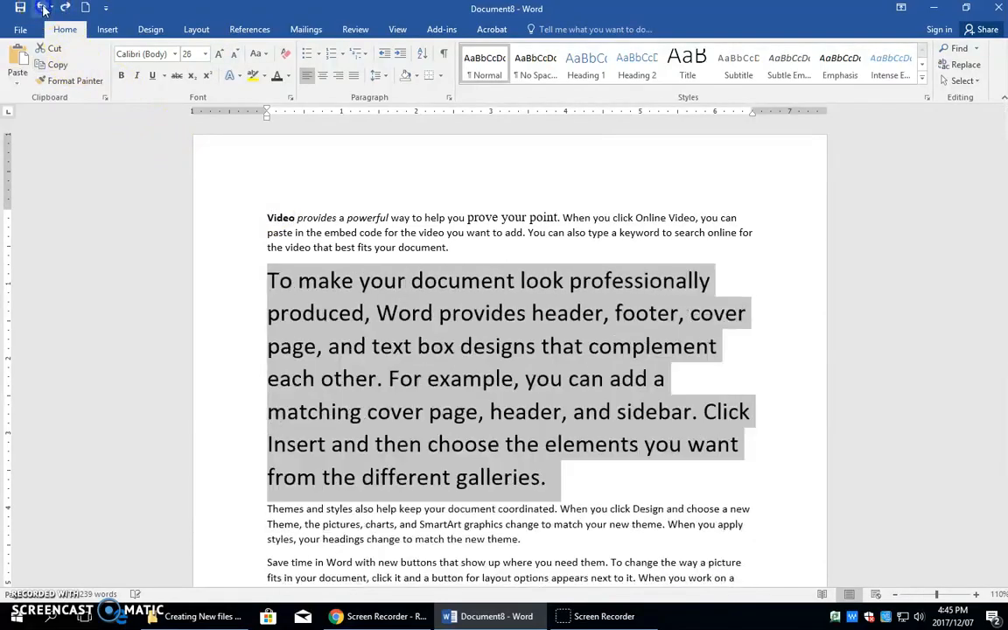
left_click(233, 56)
left_click(233, 56)
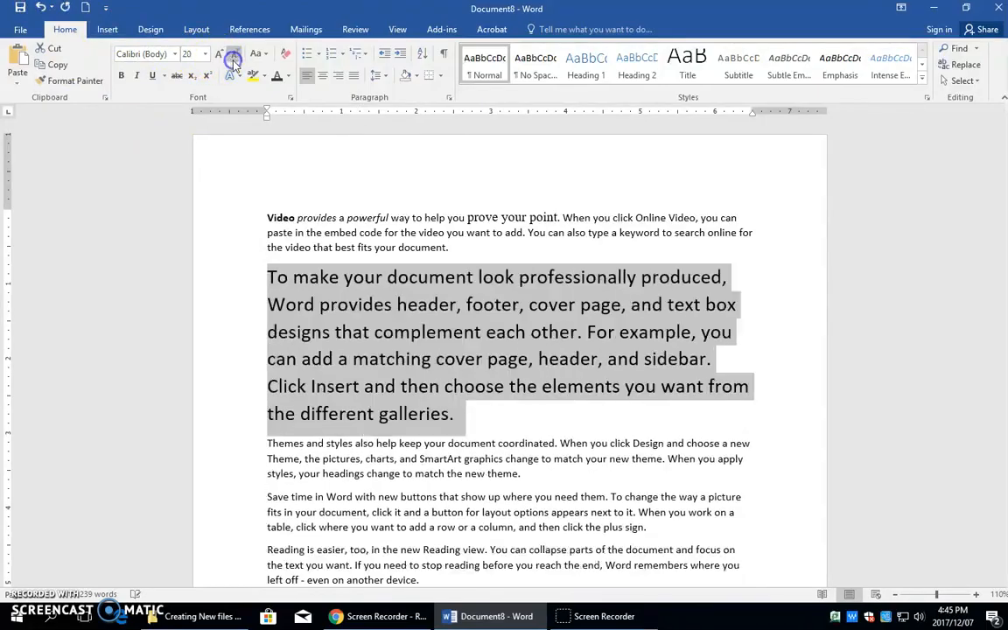
left_click(233, 56)
left_click(233, 56)
left_click(233, 56)
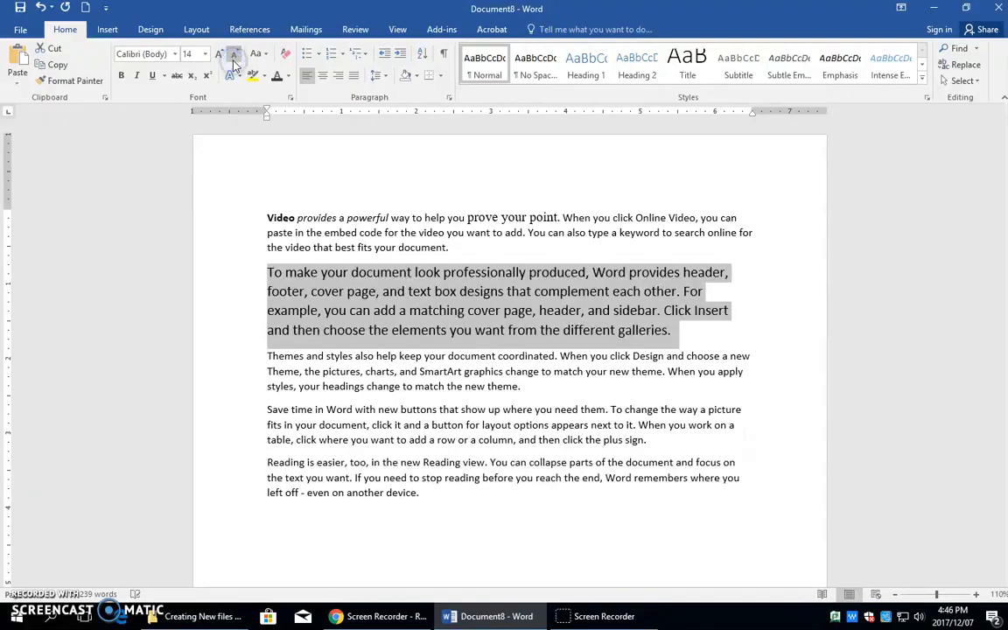
left_click(233, 56)
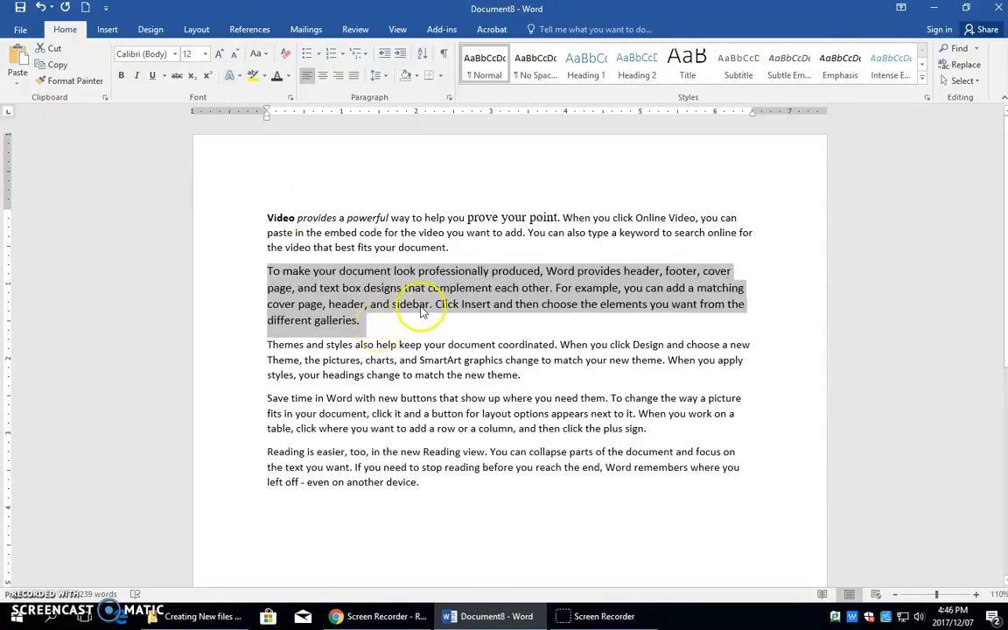
Convert the second paragraph to UPPERCASE and change it to Sentence case.
left_click(266, 55)
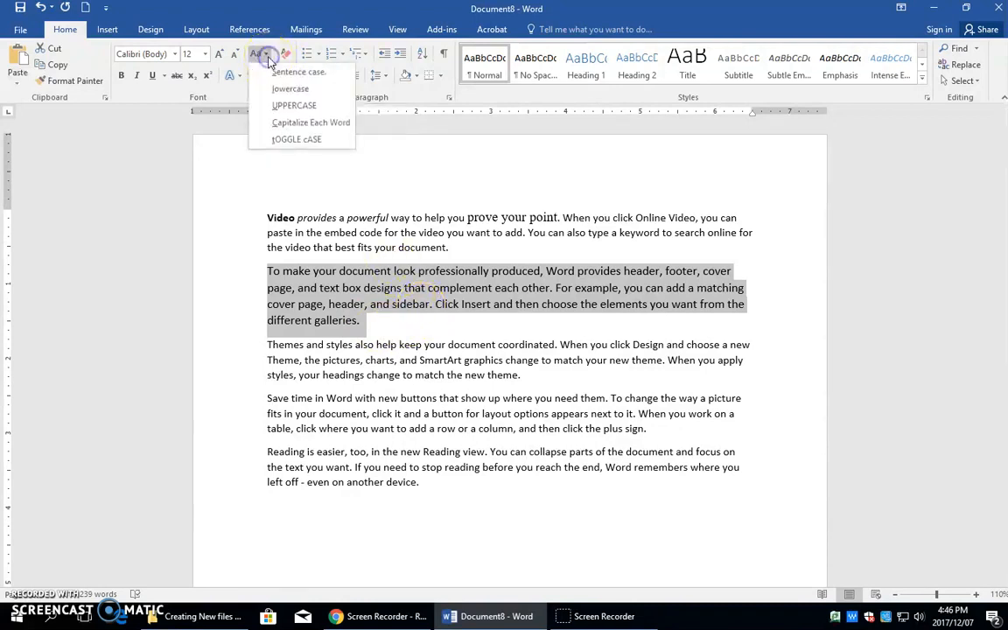
left_click(280, 107)
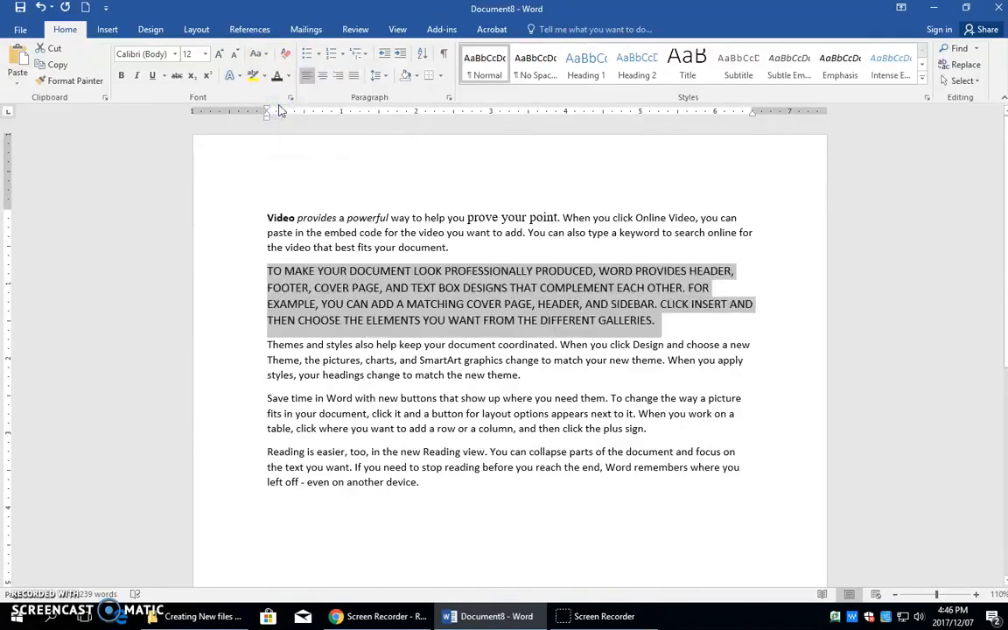
left_click(261, 54)
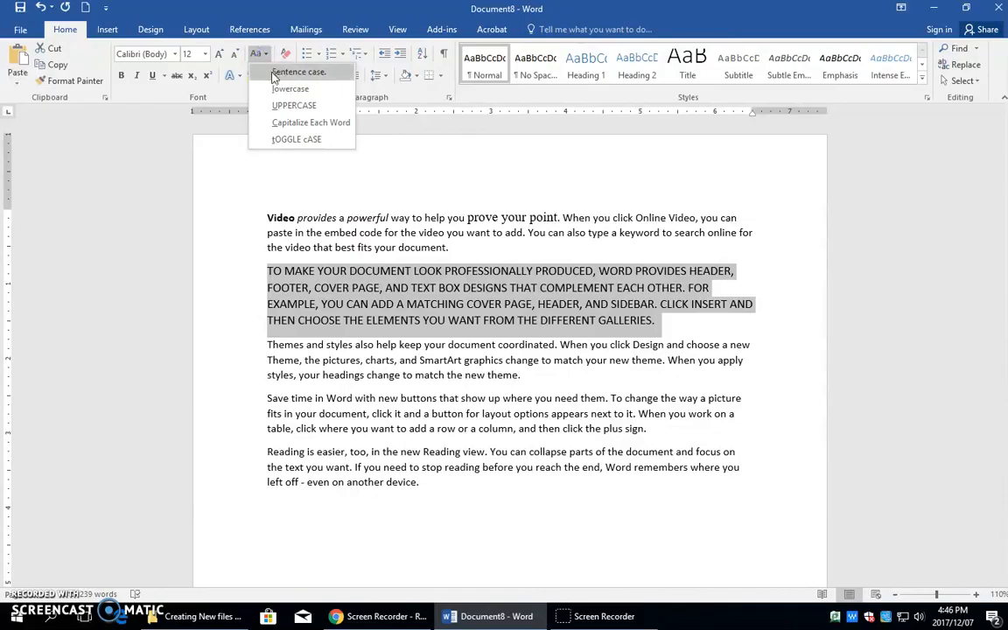
left_click(275, 73)
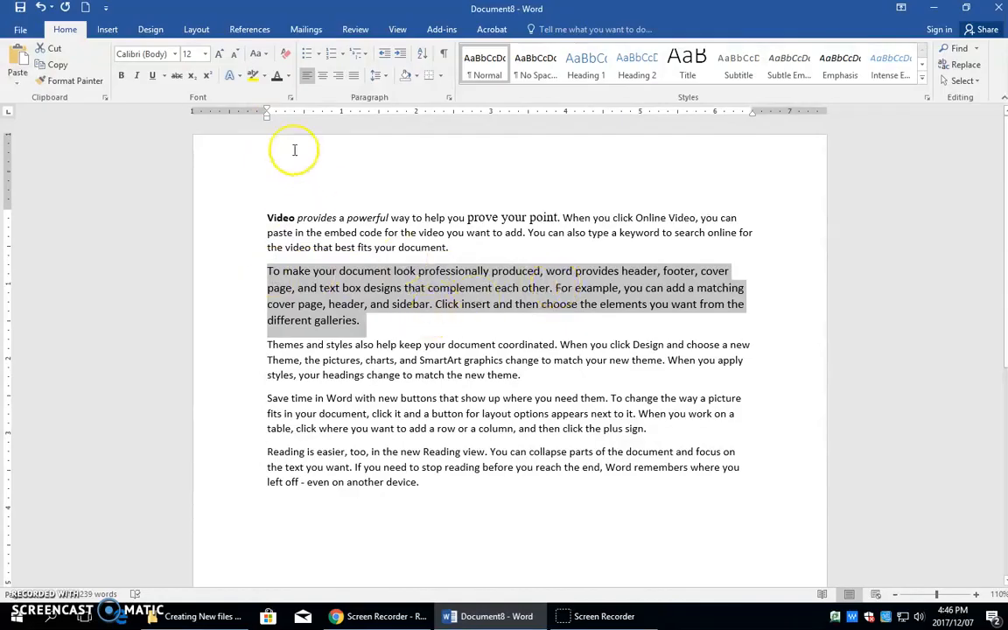
Apply tOGGLE cASE to the second paragraph and toggle its case back again.
left_click(265, 55)
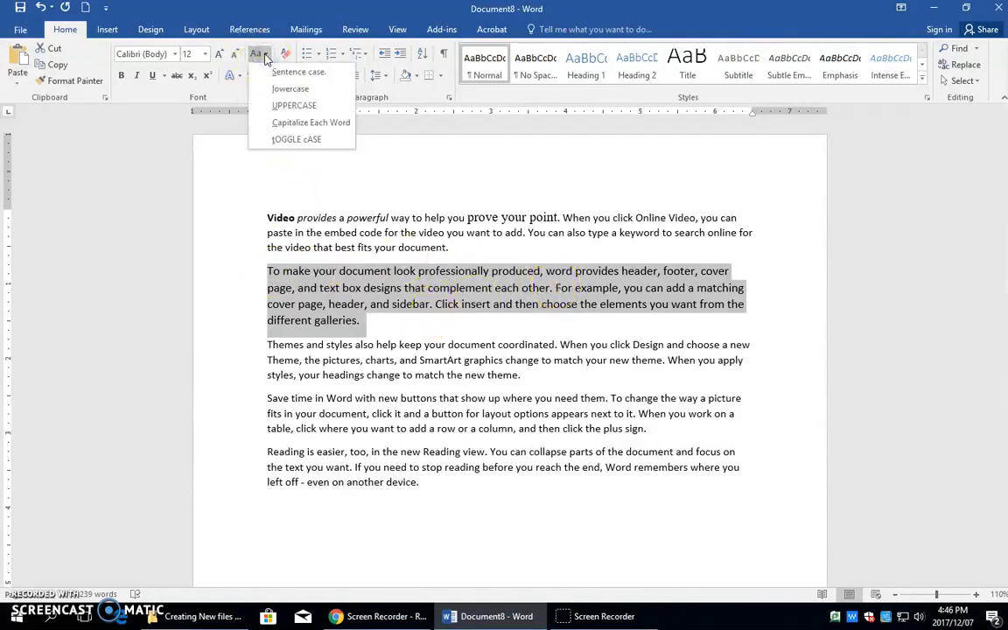
left_click(285, 140)
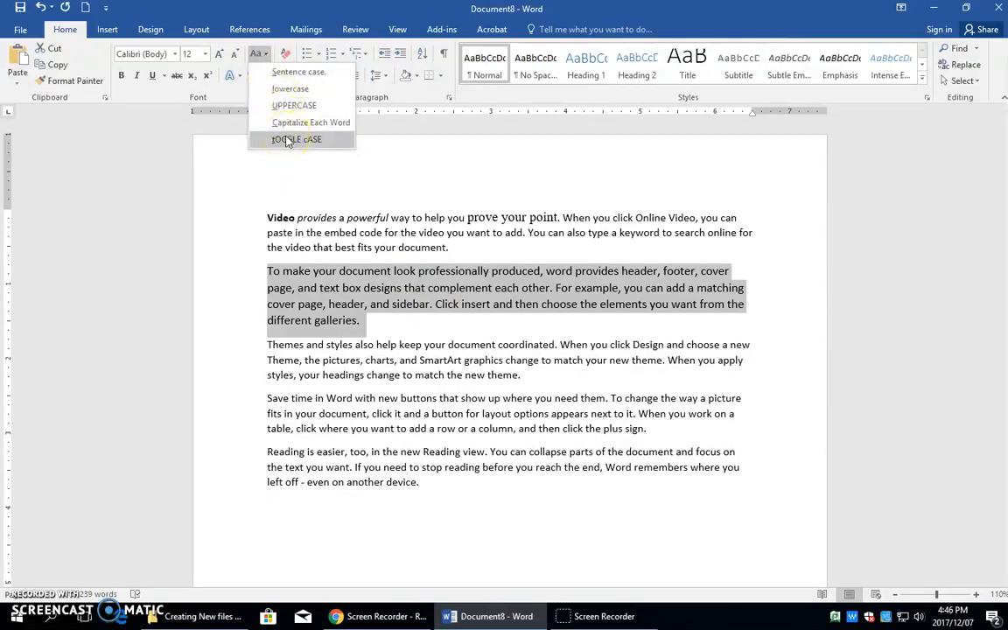
left_click(285, 140)
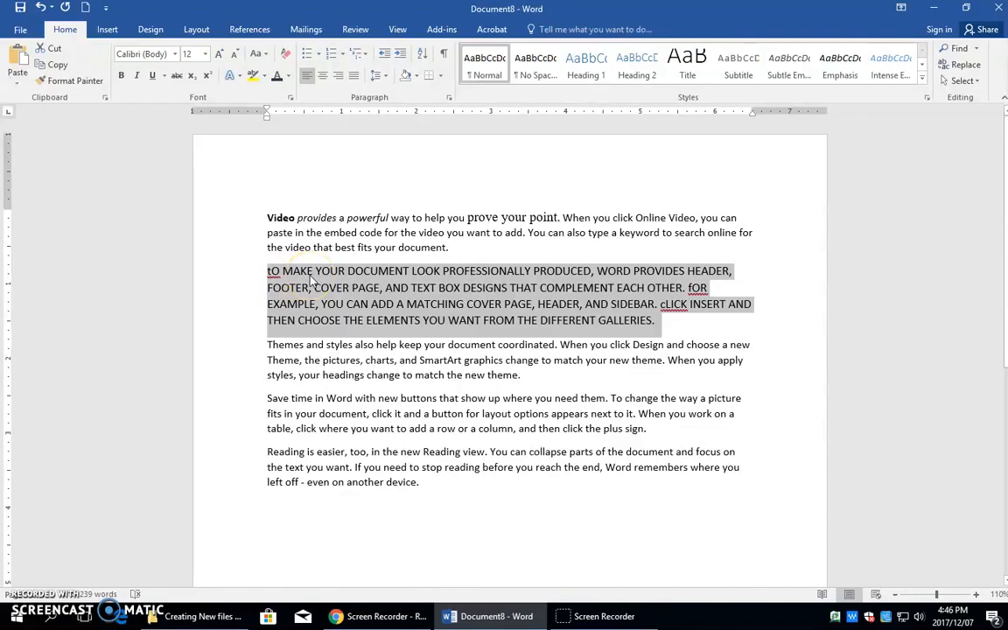
left_click(266, 56)
left_click(261, 139)
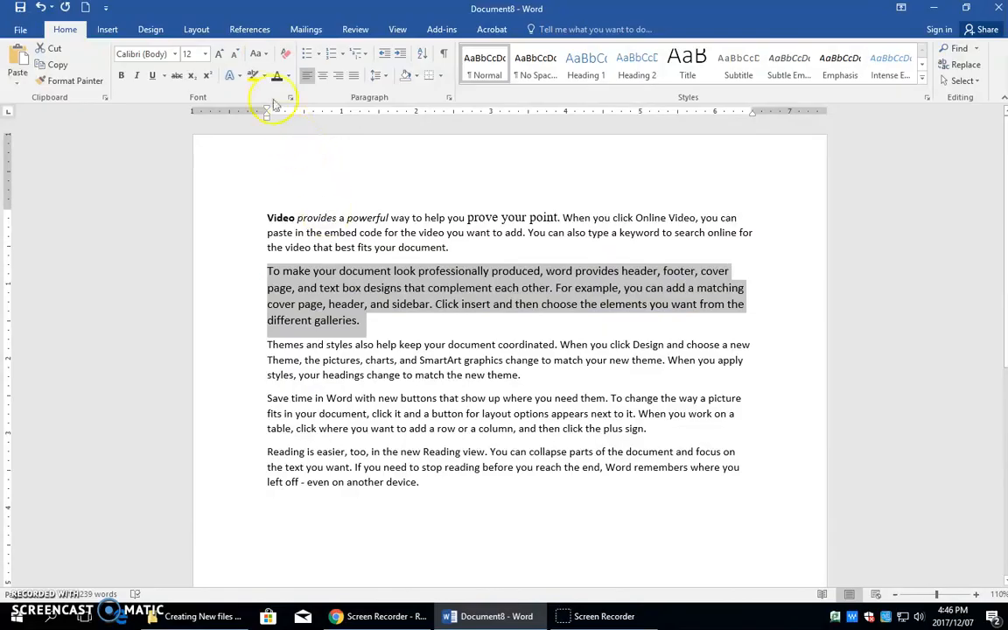
Change the second paragraph's letter case to Capitalize Each Word and clear the selection.
left_click(264, 57)
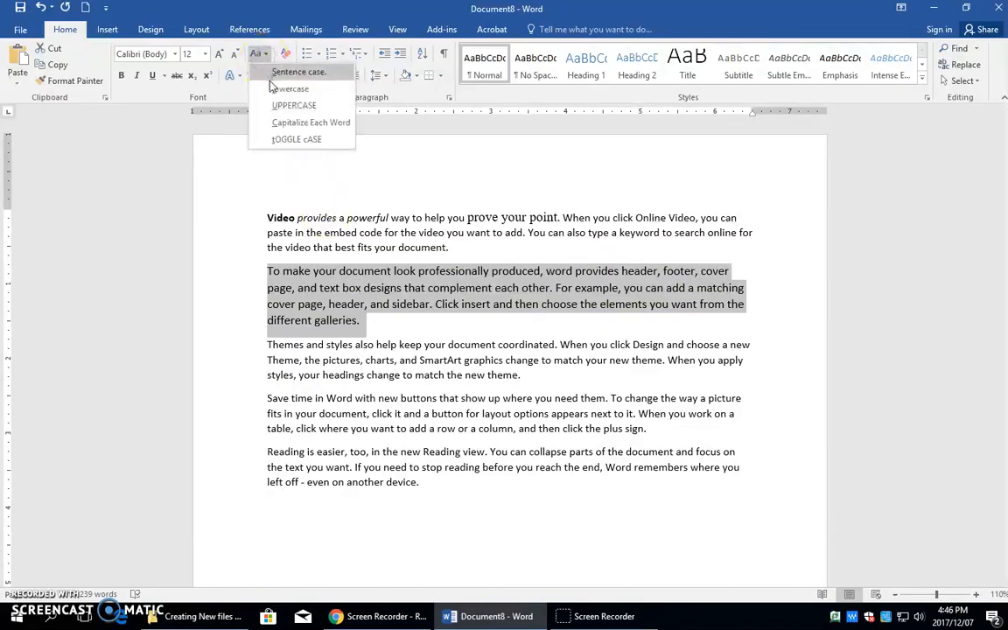
left_click(285, 126)
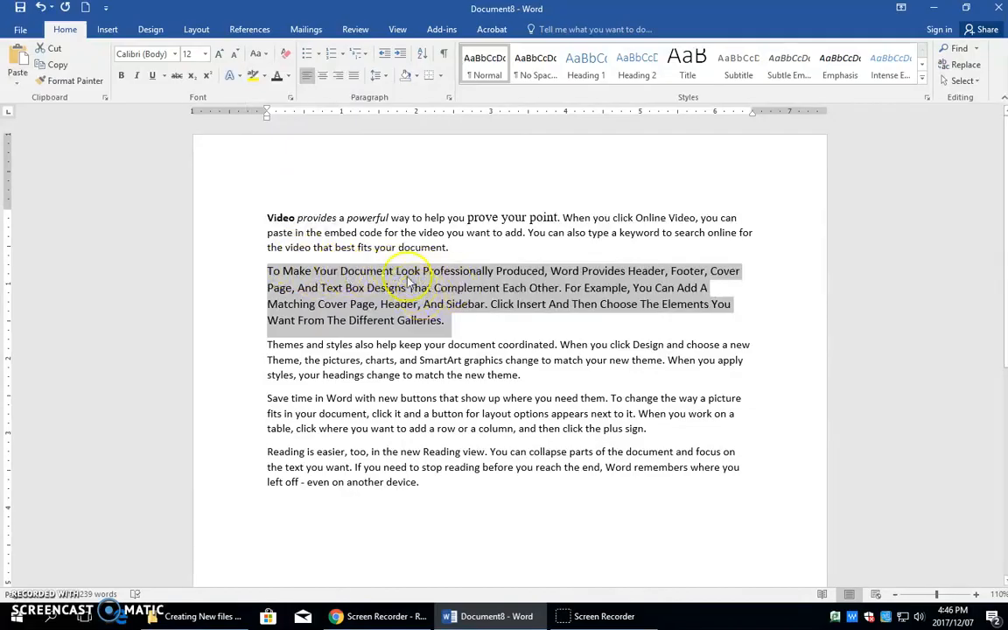
left_click(409, 287)
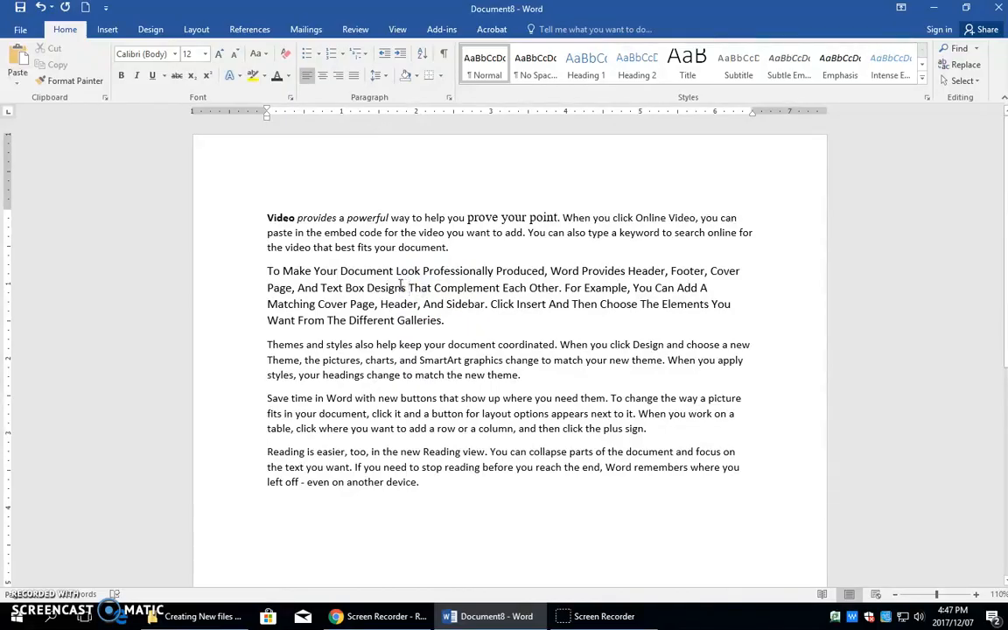
Apply strikethrough to the words "Make Your Document" in the second paragraph.
left_click(280, 271)
left_click_drag(279, 271, 356, 272)
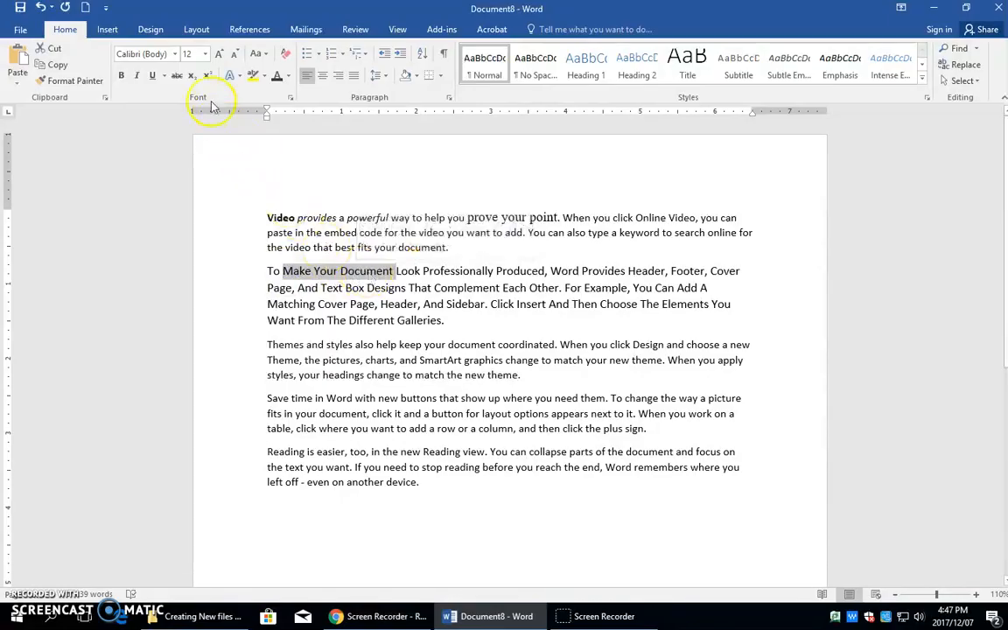
left_click(178, 80)
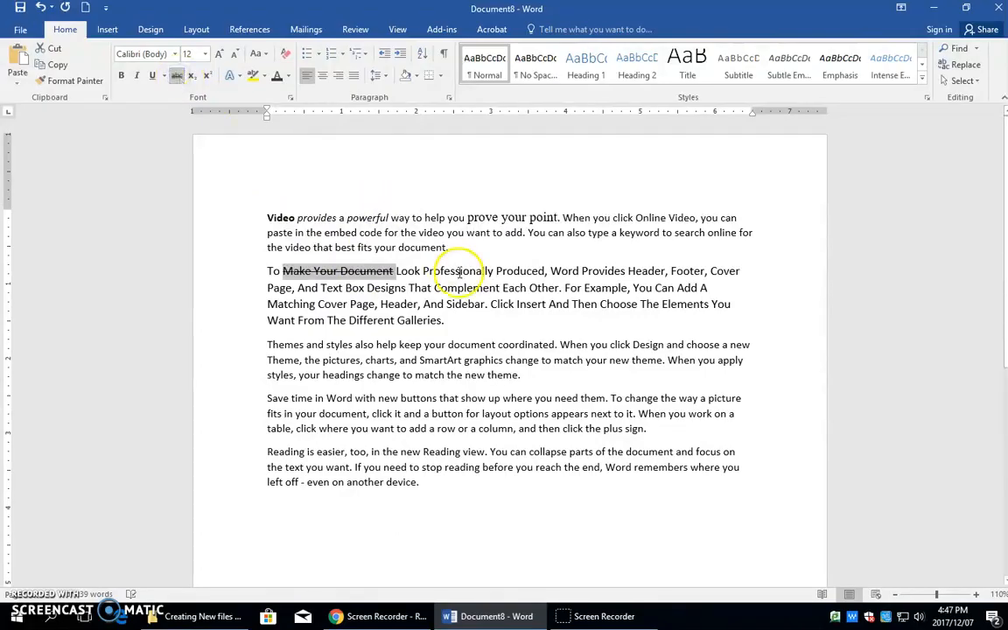
Format "Professionally" as subscript and "Produced" as superscript in the second paragraph's first line.
left_click(416, 272)
double_click(460, 273)
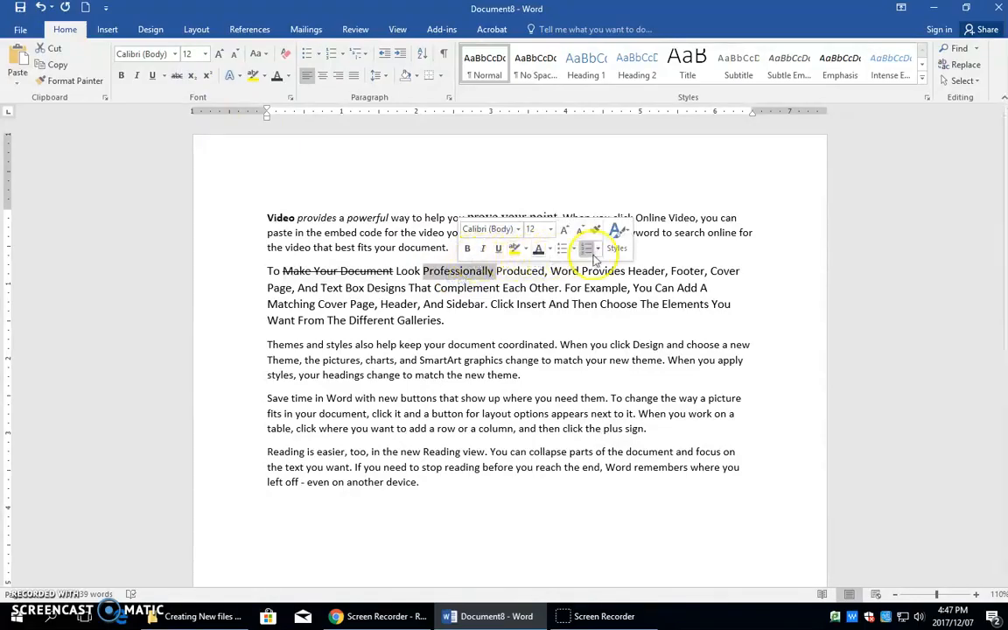
left_click(192, 78)
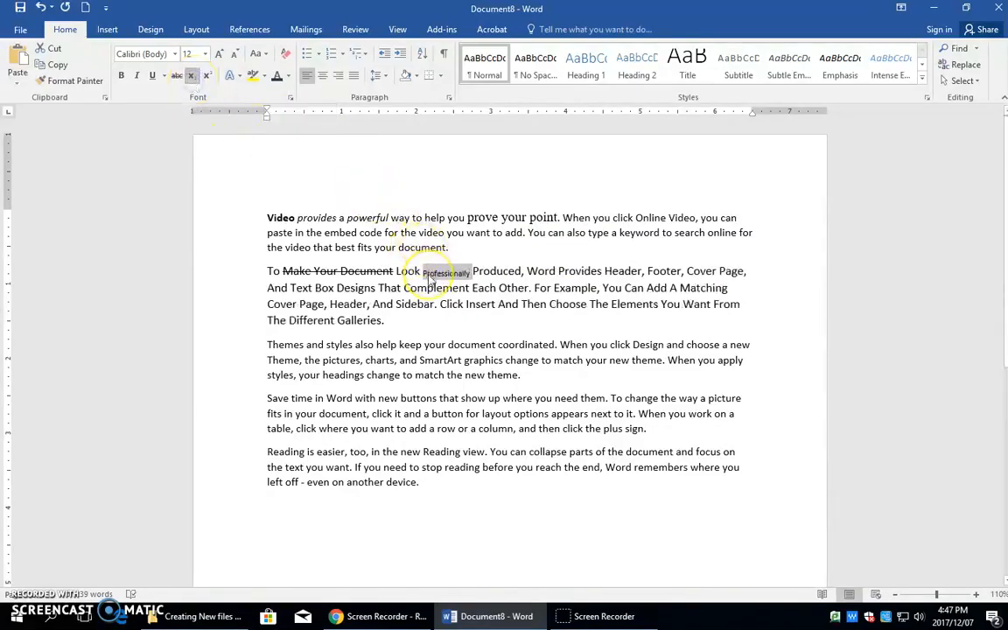
key("shift+F3")
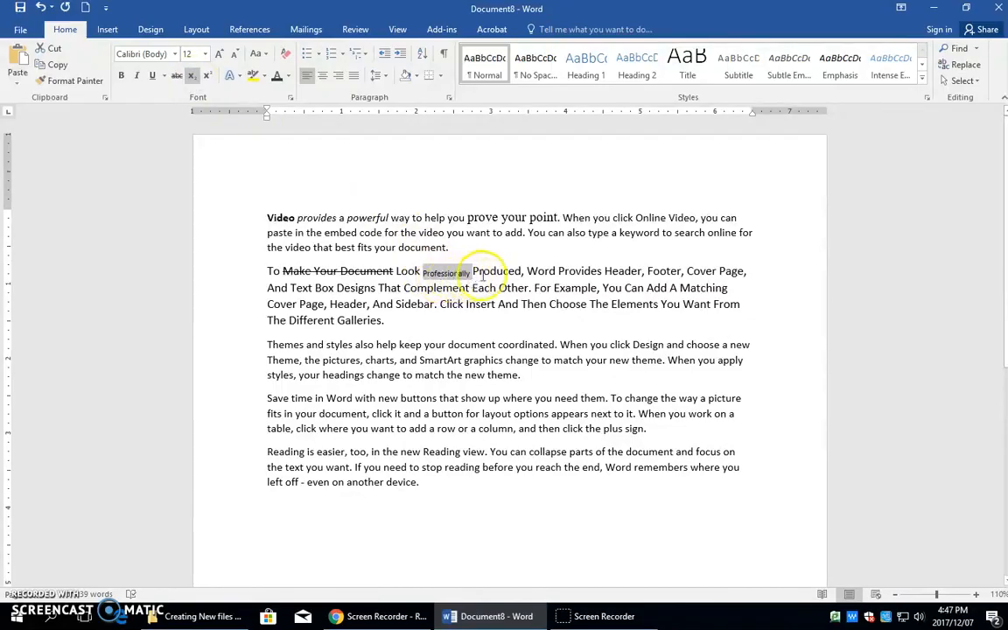
left_click(484, 272)
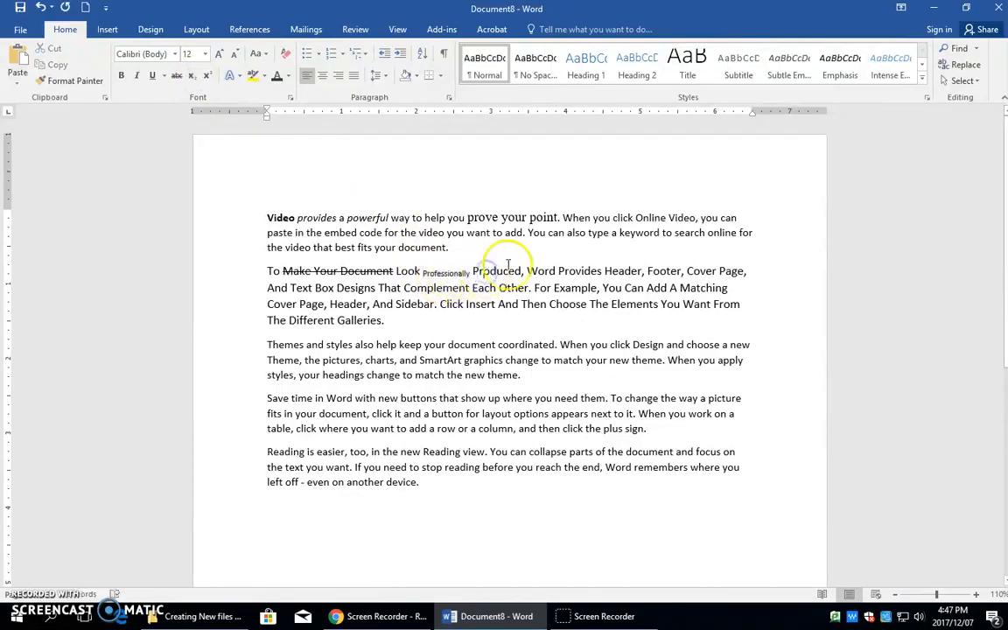
left_click(208, 77)
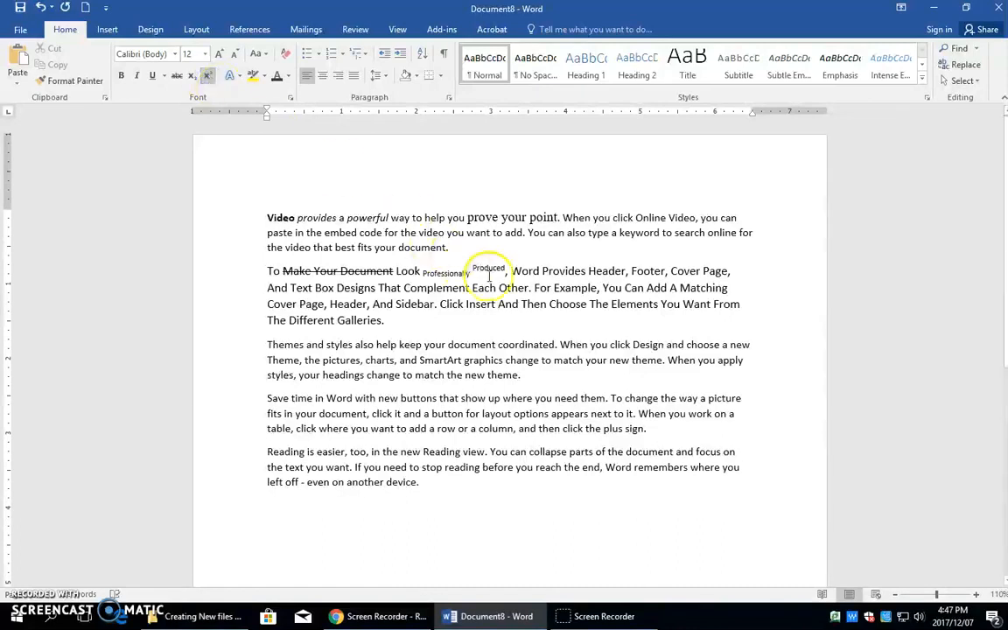
Format "Provides" as subscript and the adjacent word "Header" as superscript in the second paragraph.
left_click(551, 271)
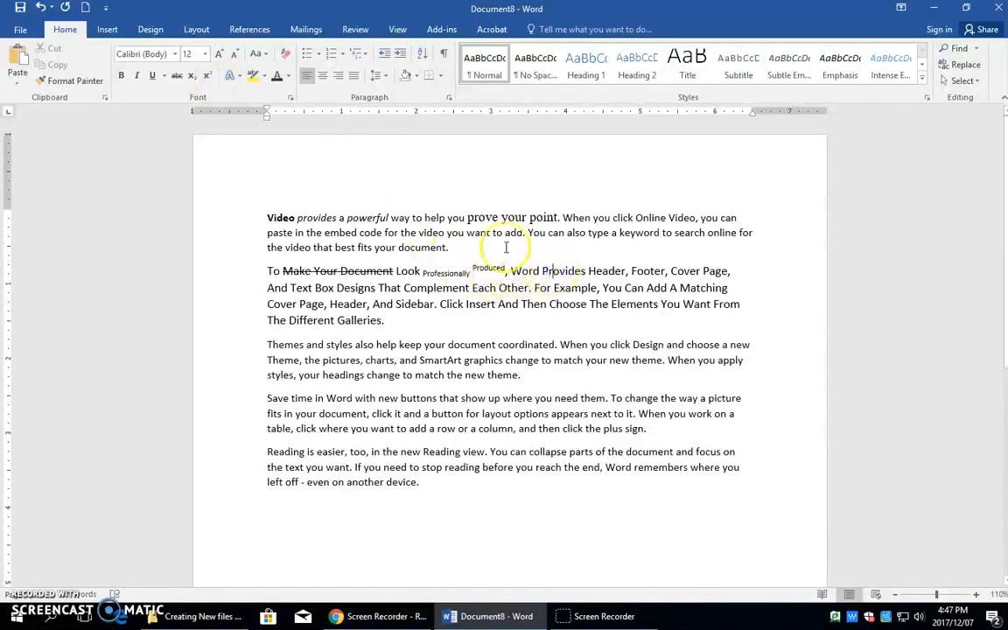
left_click(194, 77)
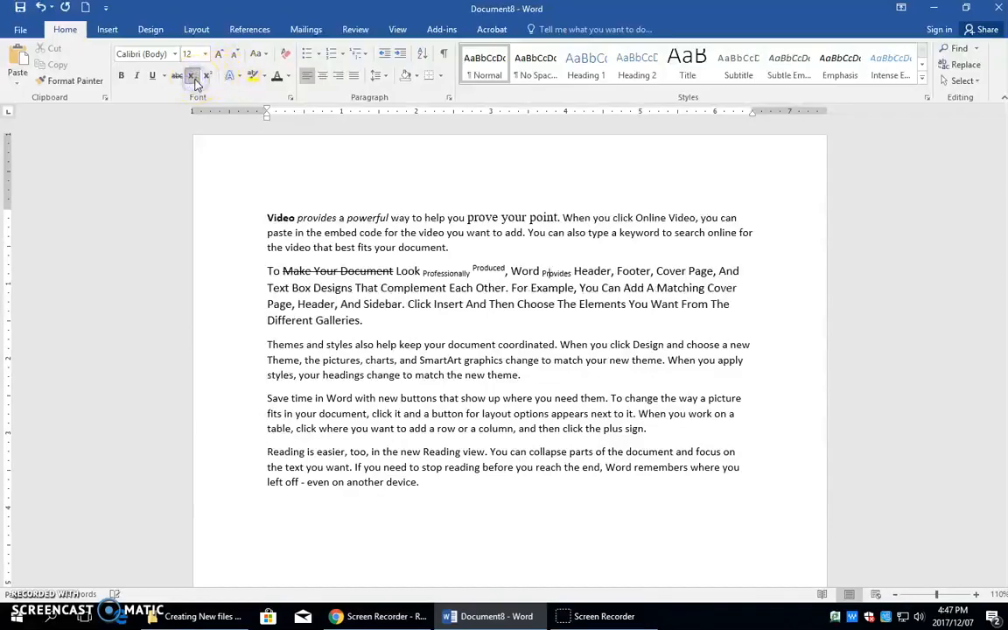
left_click(592, 271)
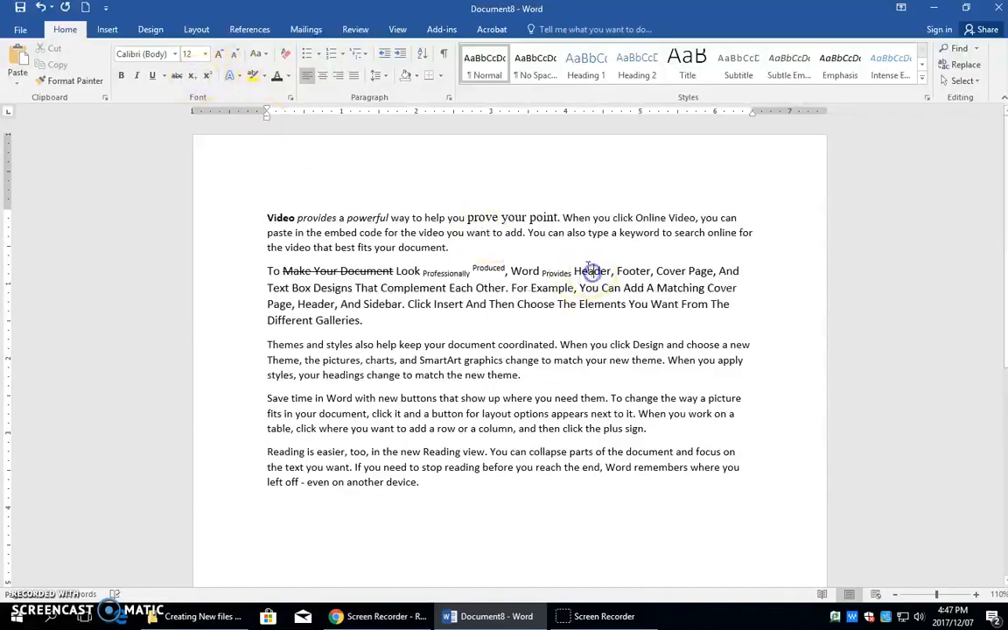
left_click(207, 77)
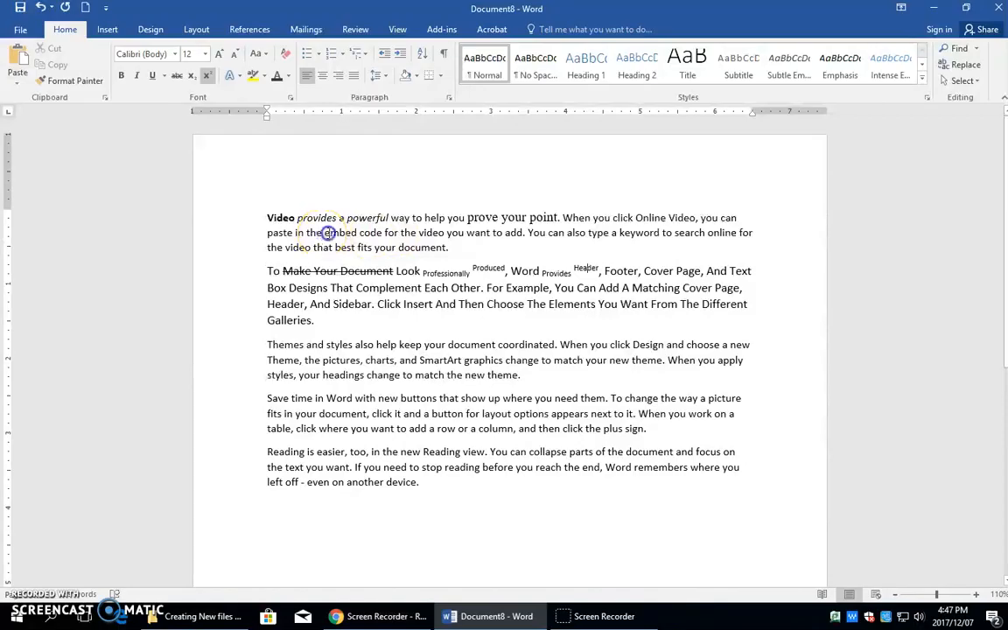
Highlight "the embed code for the video" in yellow and "add. You can also" in turquoise in the first paragraph.
left_click_drag(321, 232, 431, 233)
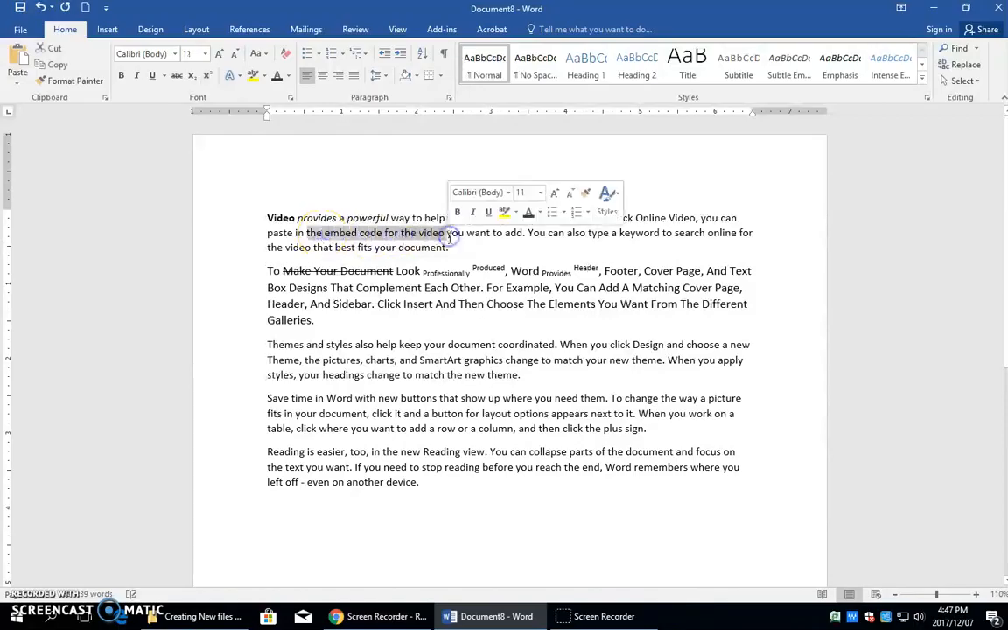
left_click(505, 214)
left_click(513, 216)
left_click(516, 229)
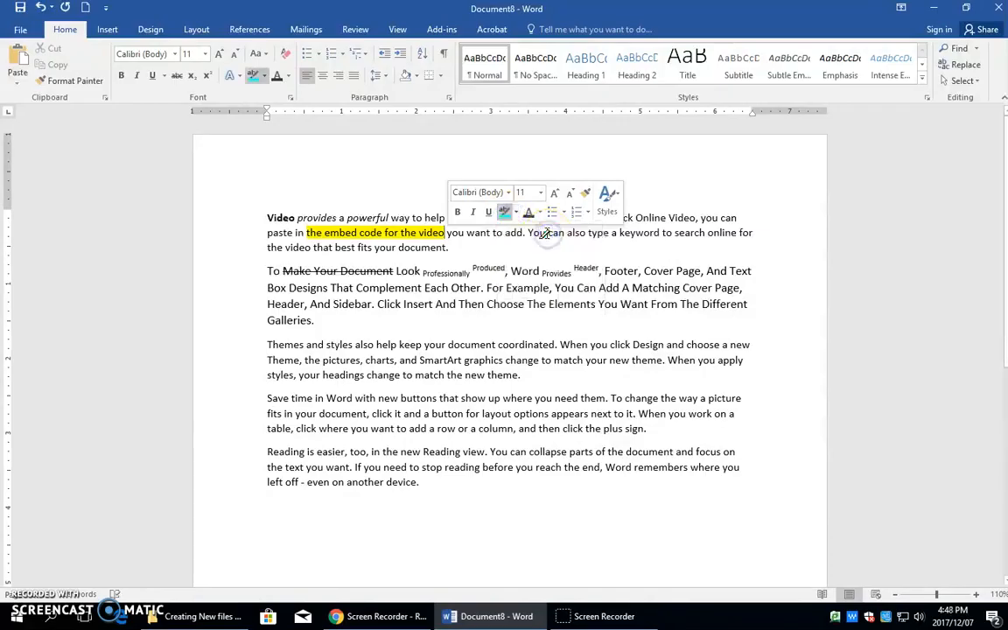
left_click_drag(505, 233, 586, 232)
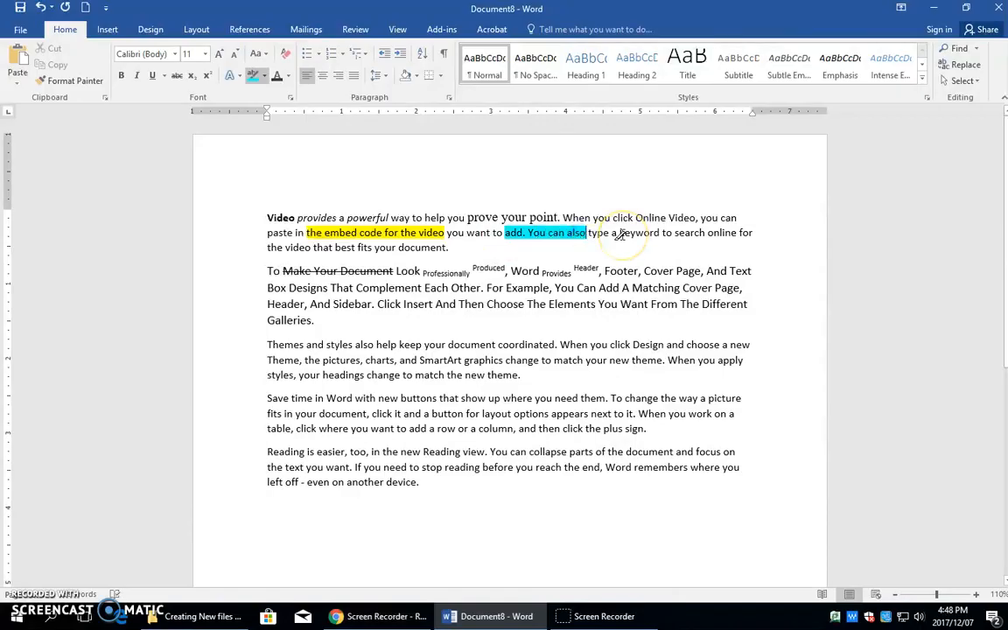
key("Escape")
Highlight "Complement Each Other. For Example" in the second paragraph in turquoise and stop highlighting.
left_click(253, 76)
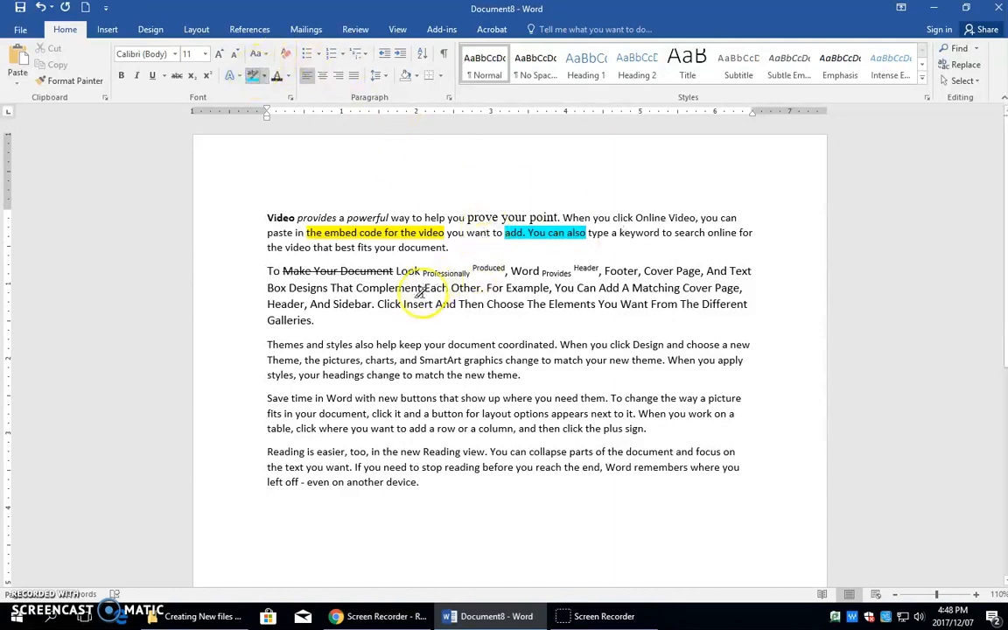
left_click_drag(409, 289, 549, 290)
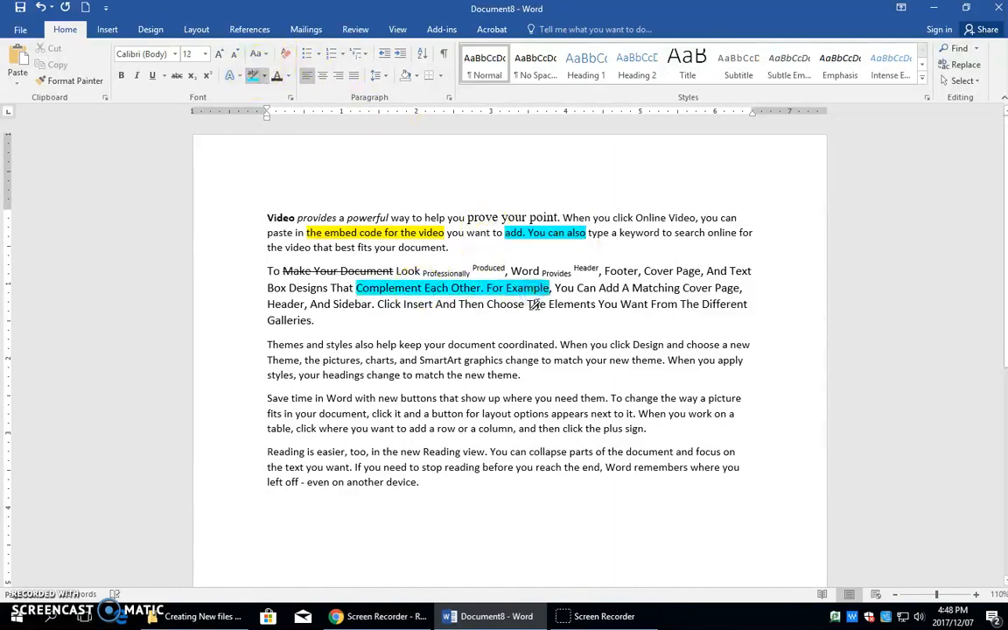
key("Escape")
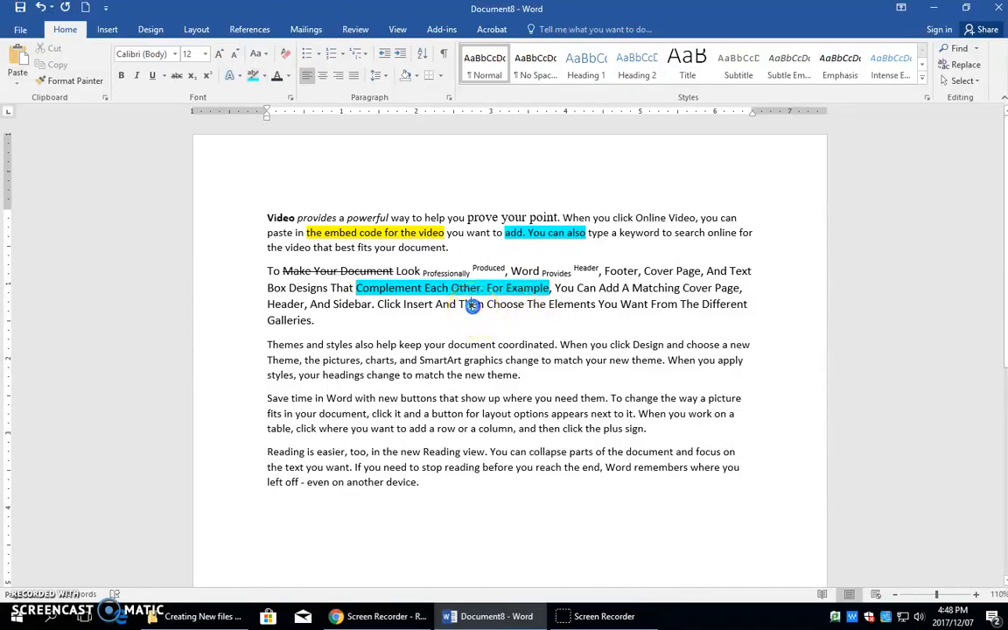
Highlight the word "Then" in the second paragraph in dark green.
double_click(473, 305)
left_click(528, 282)
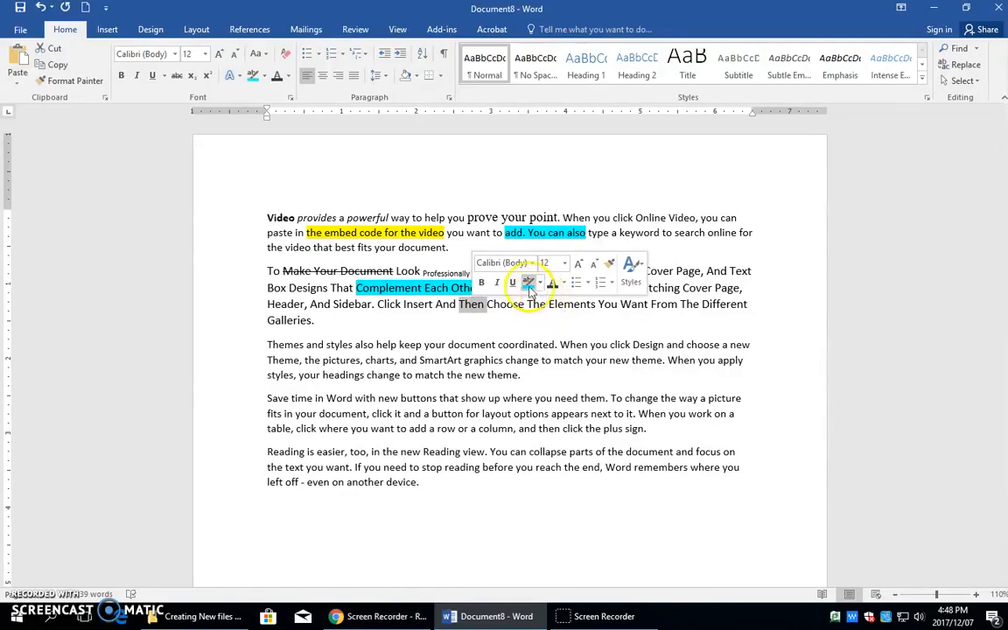
left_click(540, 282)
left_click(574, 324)
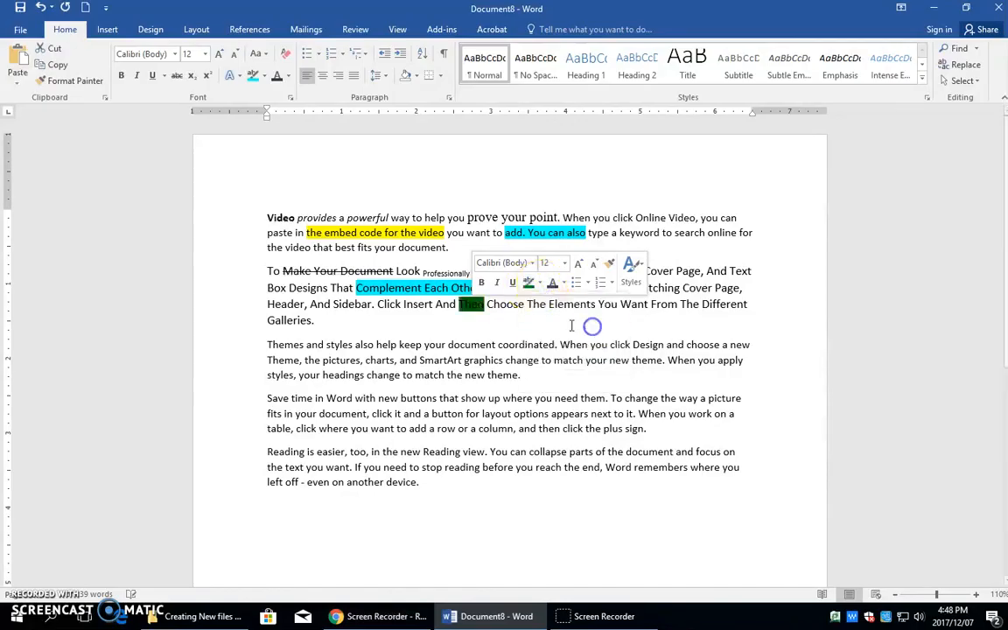
left_click(506, 304)
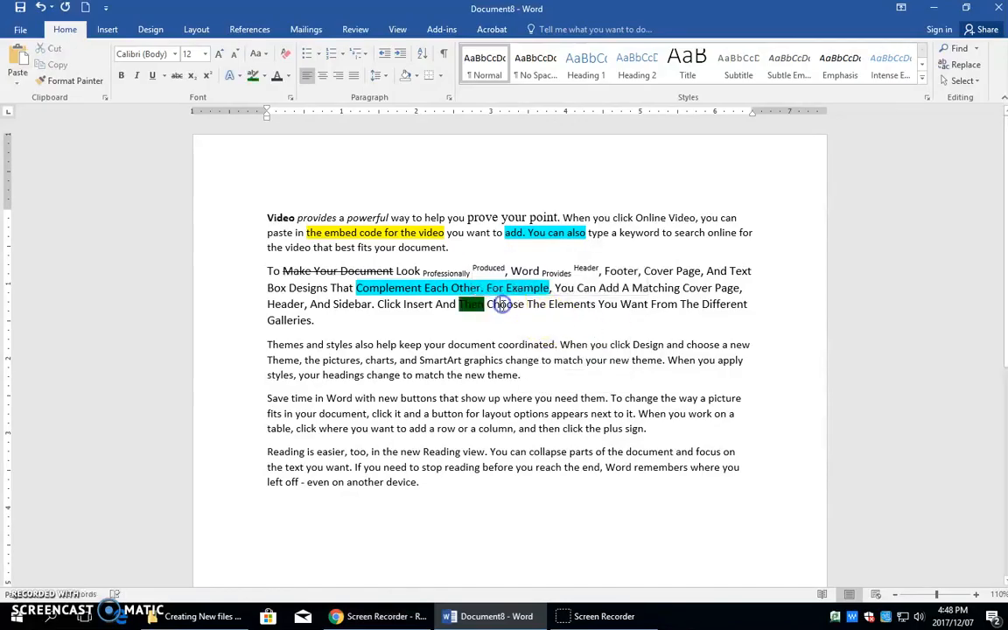